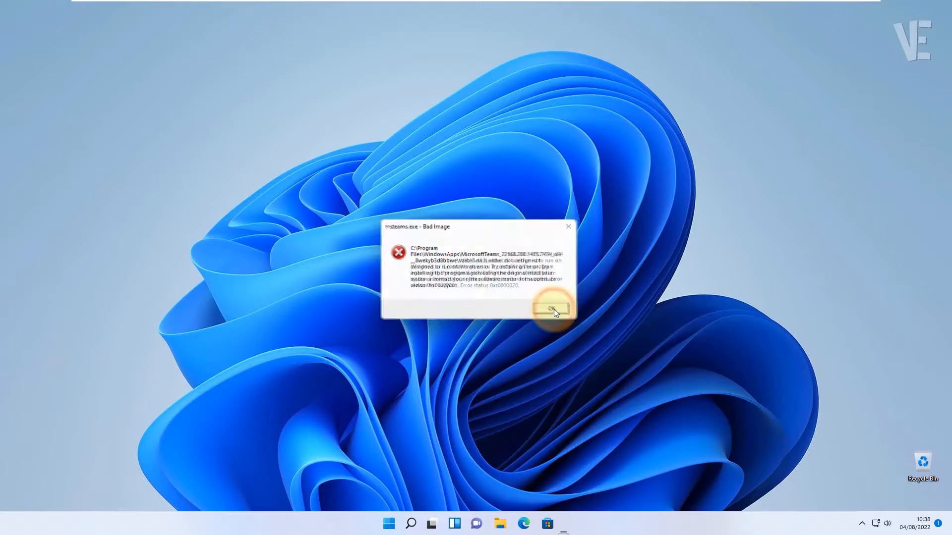
Dismiss the msteams.exe Bad Image error dialog with OK.
click(555, 311)
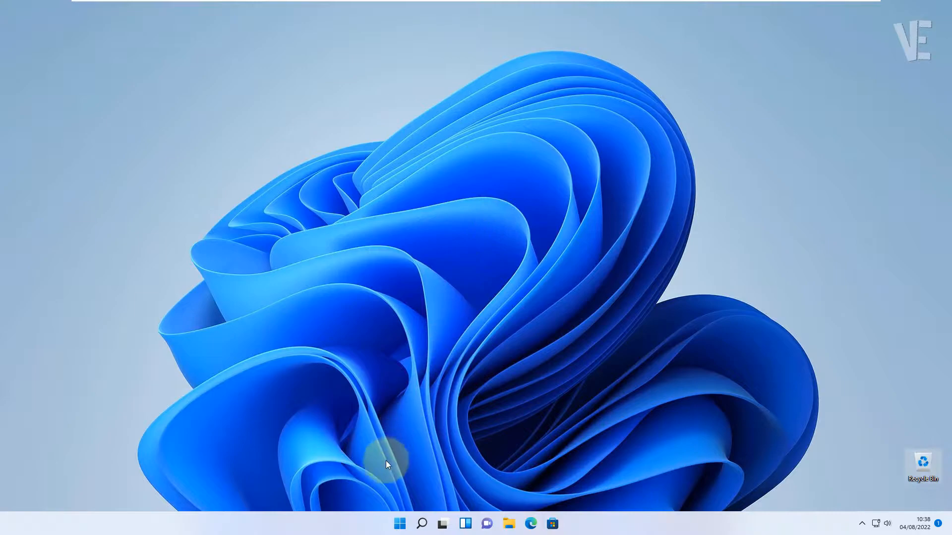
Launch Settings from Start and go to Apps > Apps & features.
click(396, 524)
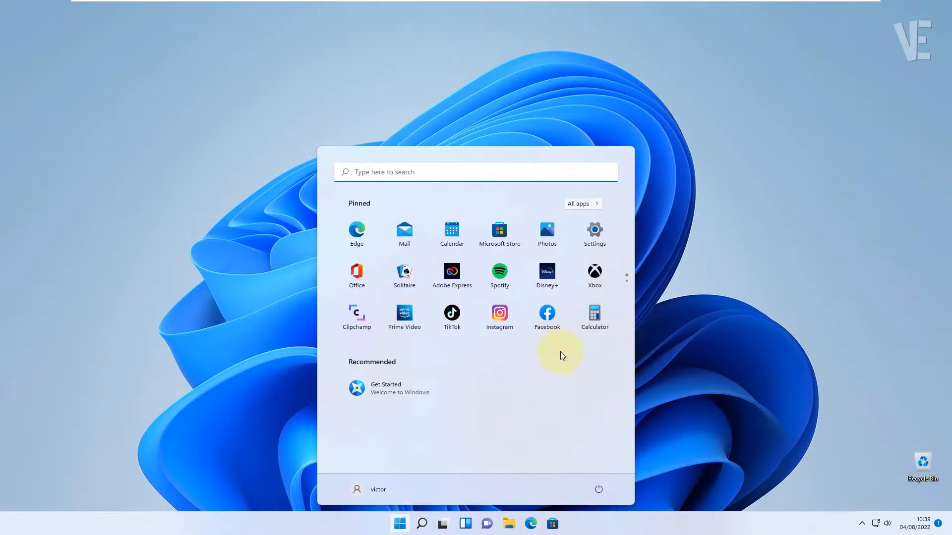
click(600, 233)
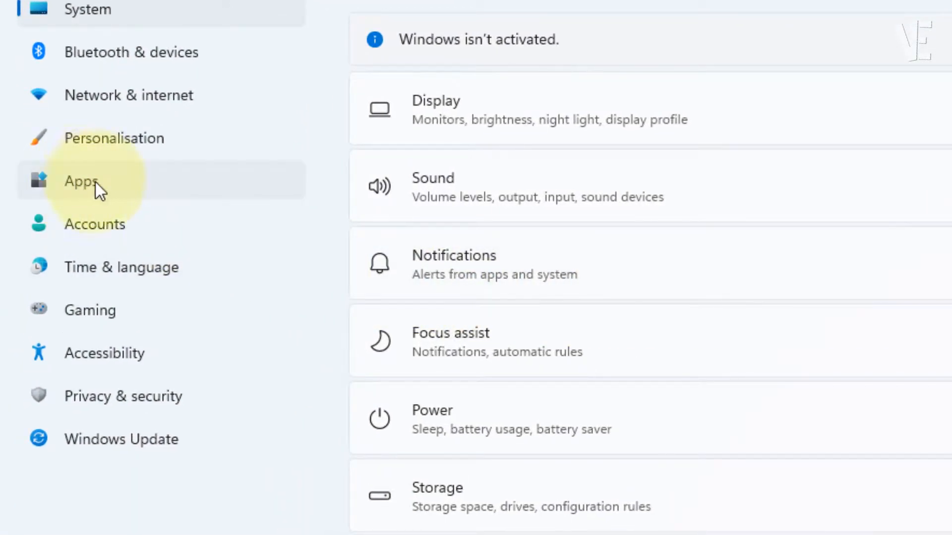
click(97, 182)
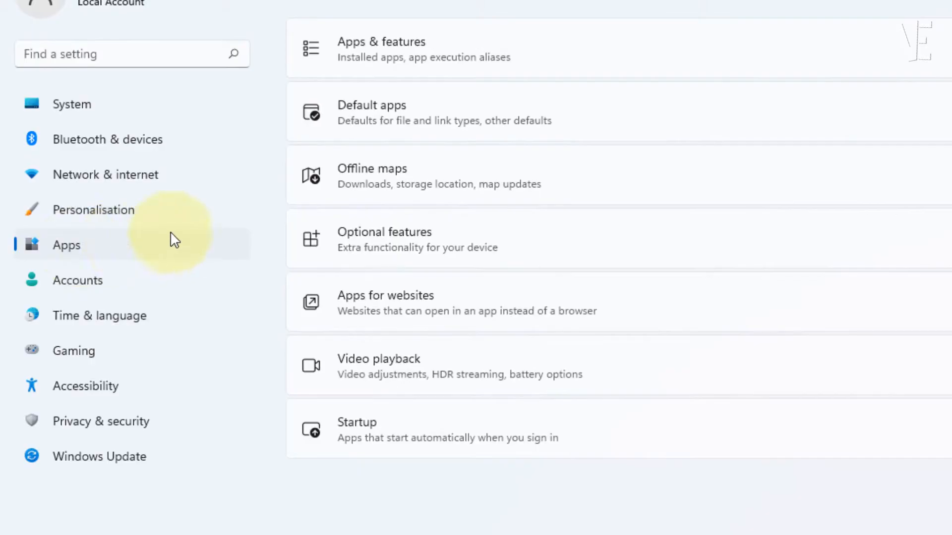
click(447, 67)
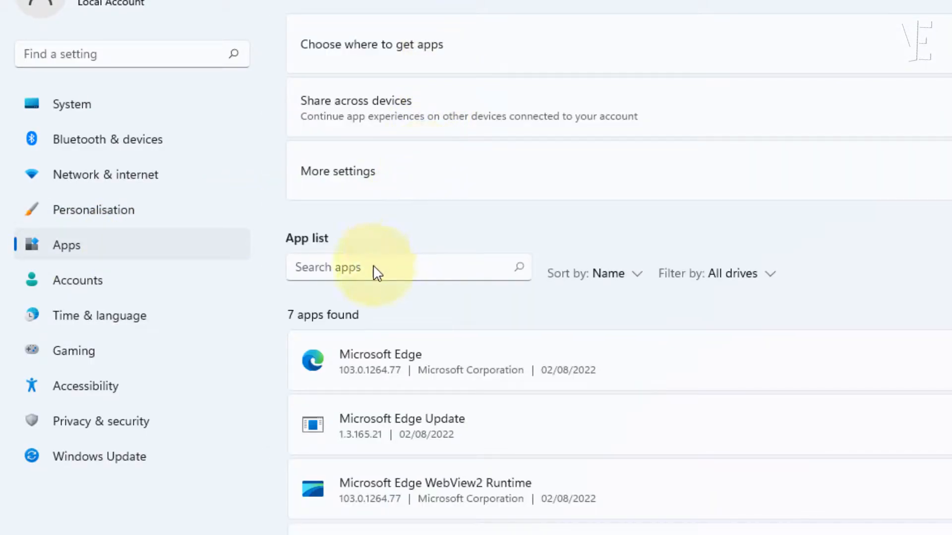
Filter the app list for 'teams' and open Microsoft Teams' Advanced options.
click(371, 269)
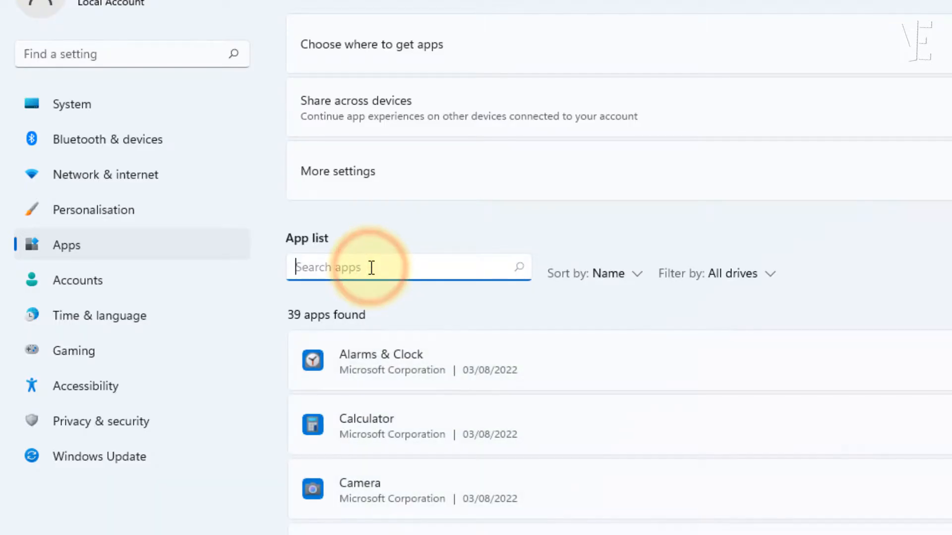
text(teams)
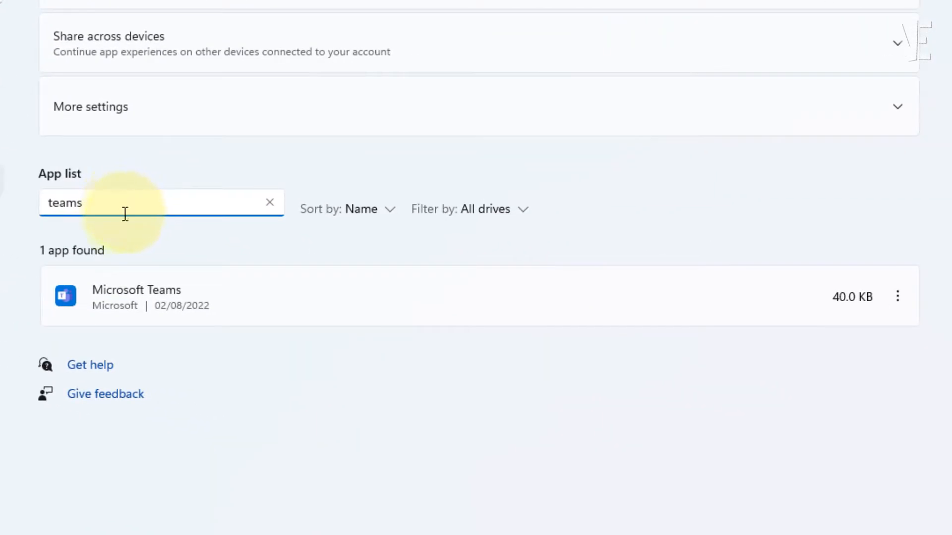
click(897, 298)
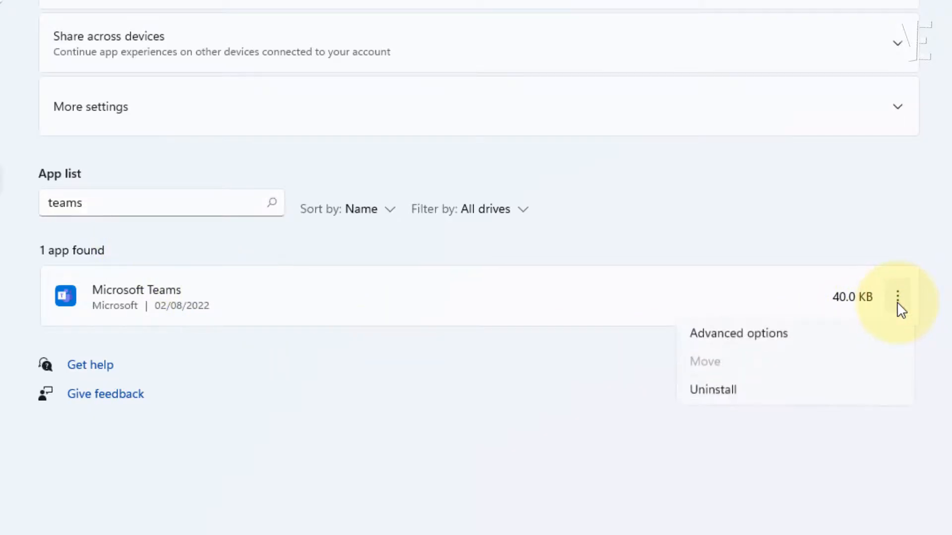
click(743, 337)
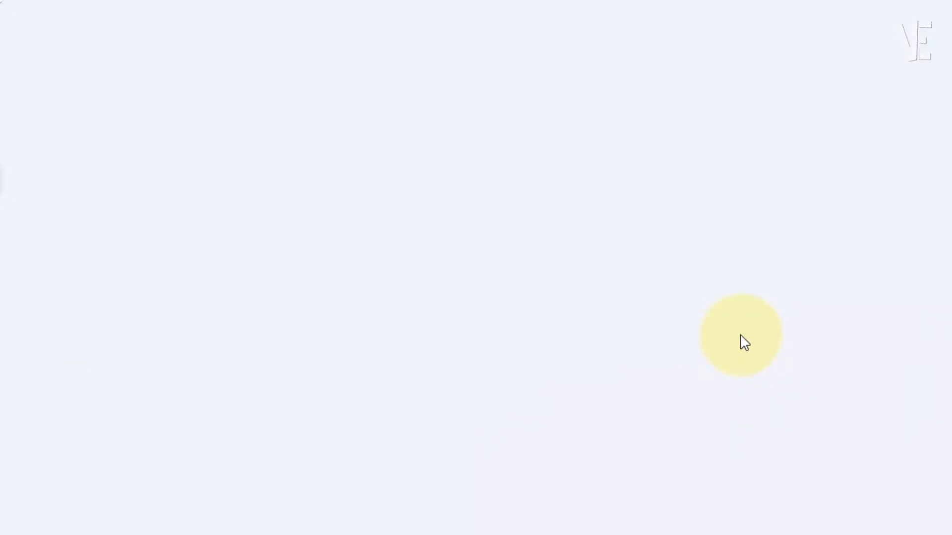
Repair the Microsoft Teams app from its advanced options.
scroll(435, 251, down, 8)
scroll(337, 233, down, 3)
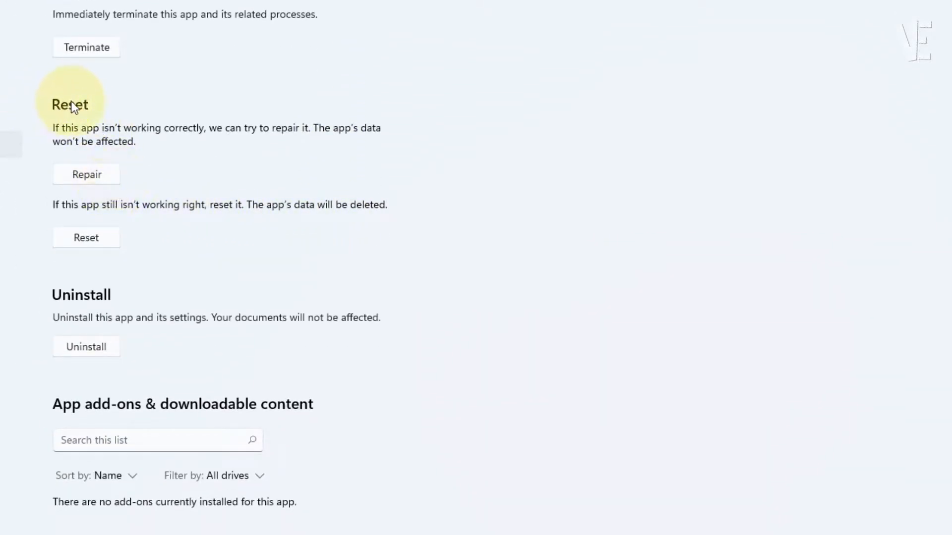
click(85, 181)
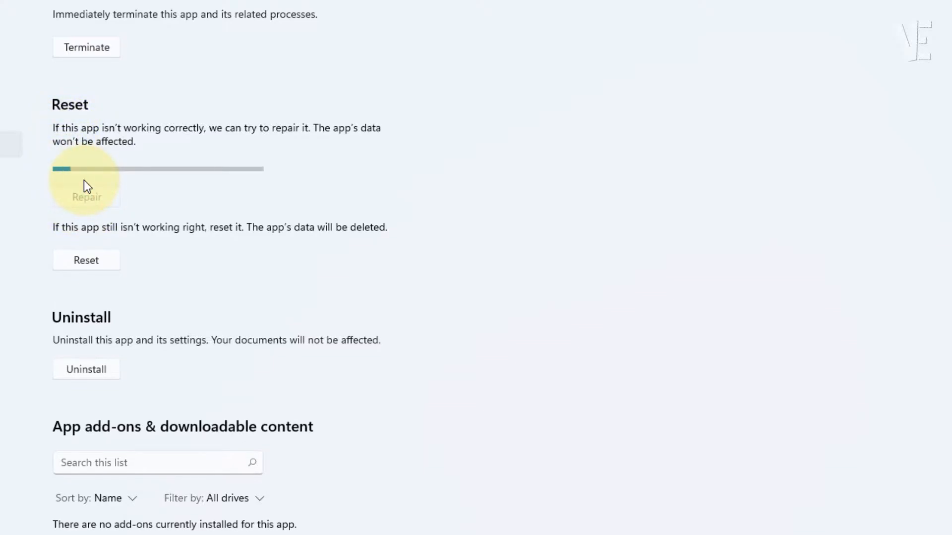
Reset Microsoft Teams' app data, confirm it, and close Settings.
click(88, 236)
click(153, 200)
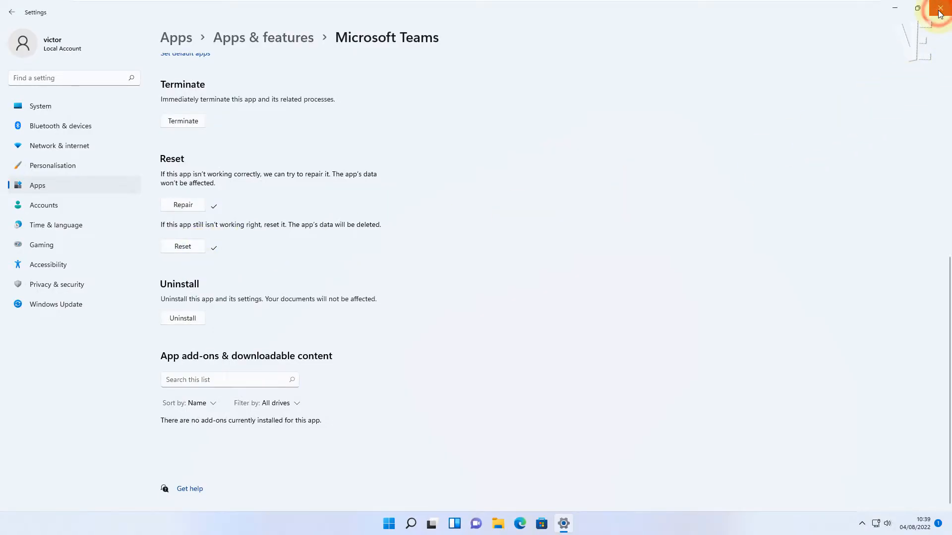
click(940, 10)
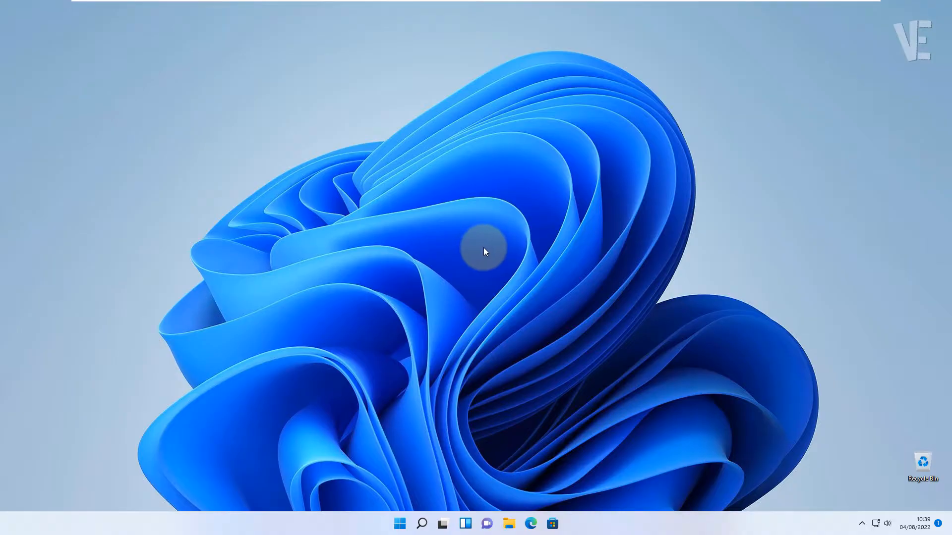
Reopen Settings > Apps > Apps & features and search the list for 'teams'.
click(400, 524)
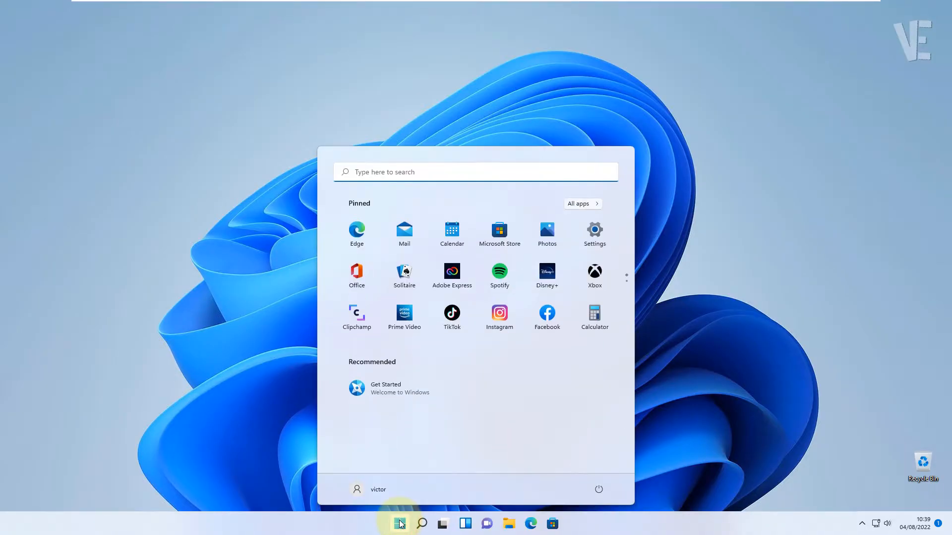
click(603, 232)
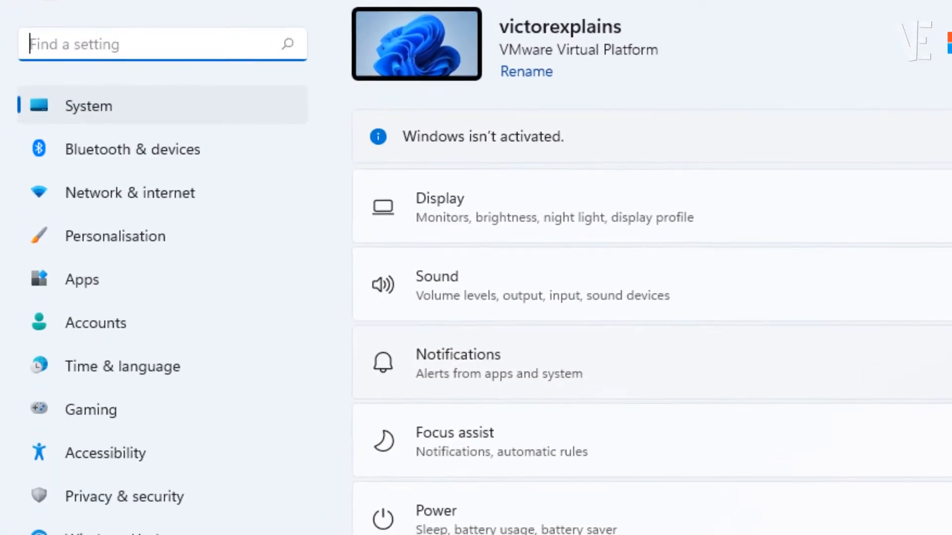
click(92, 287)
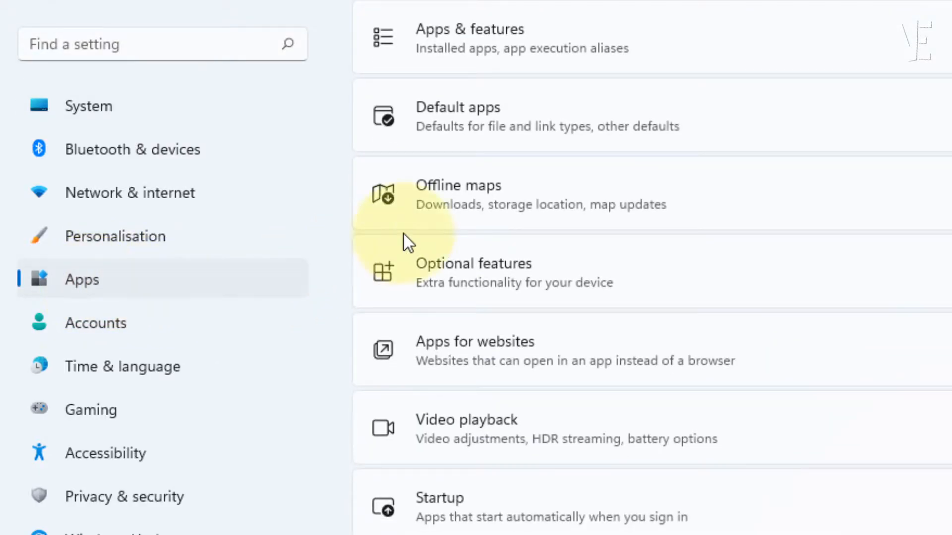
click(542, 37)
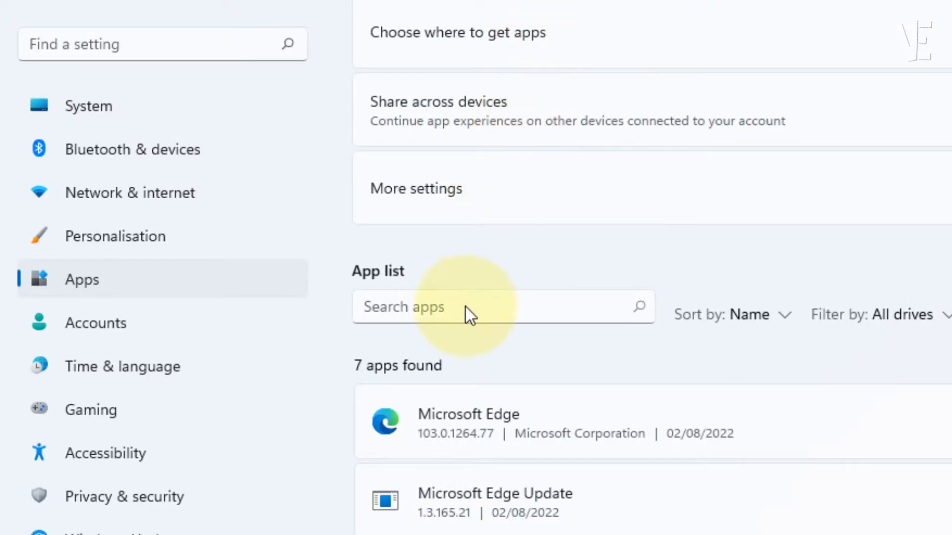
click(466, 308)
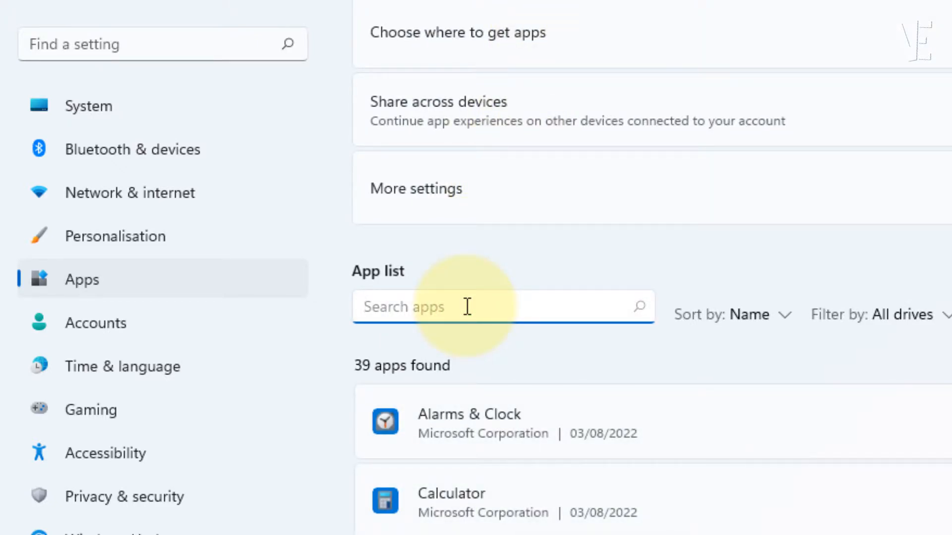
text(teams)
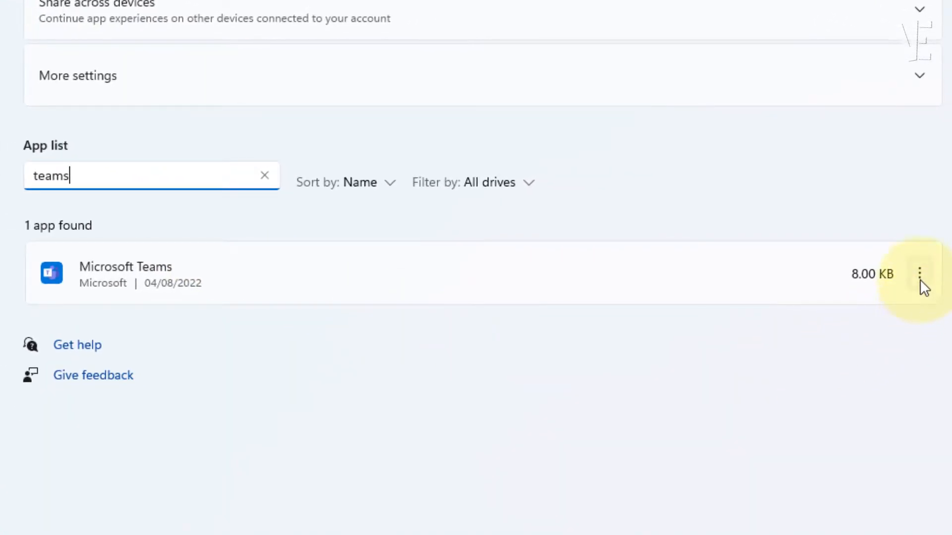
Uninstall Microsoft Teams, confirm the removal, and close Settings.
click(920, 279)
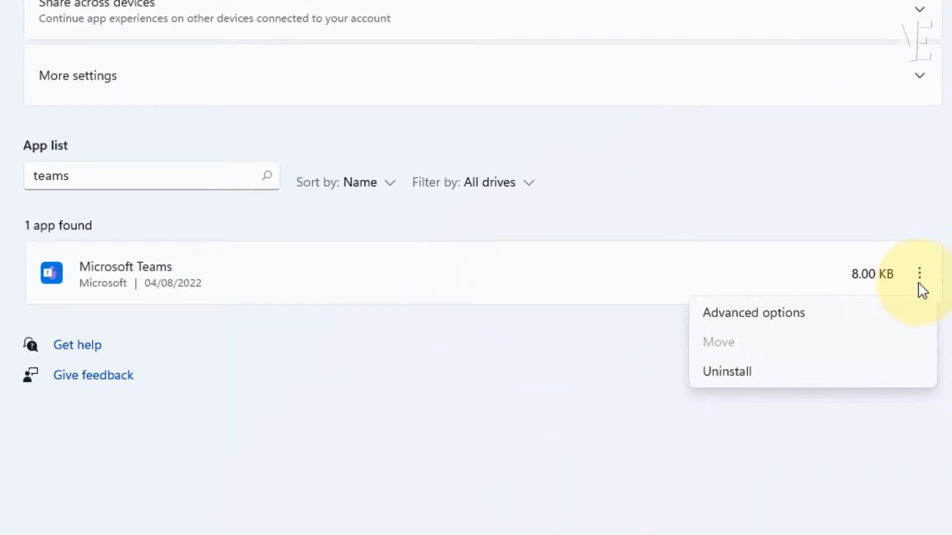
click(733, 372)
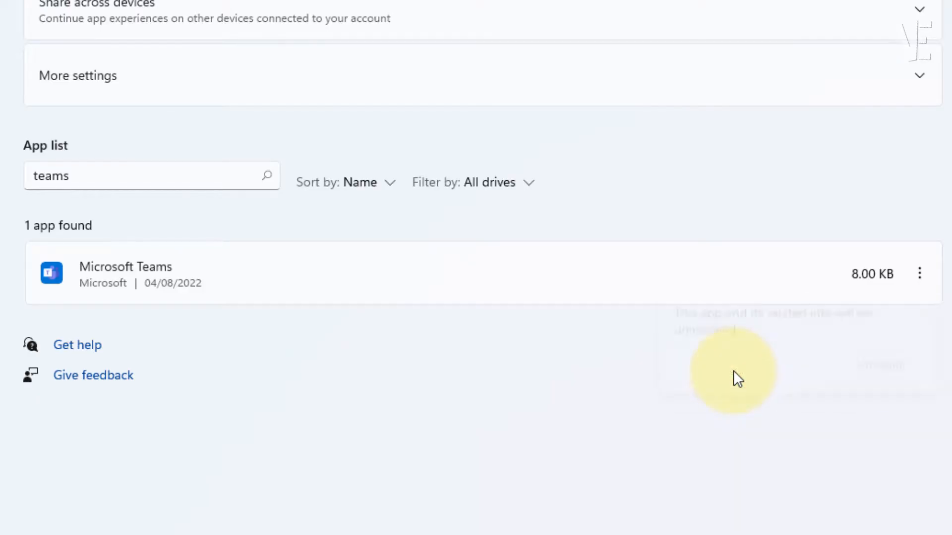
click(880, 373)
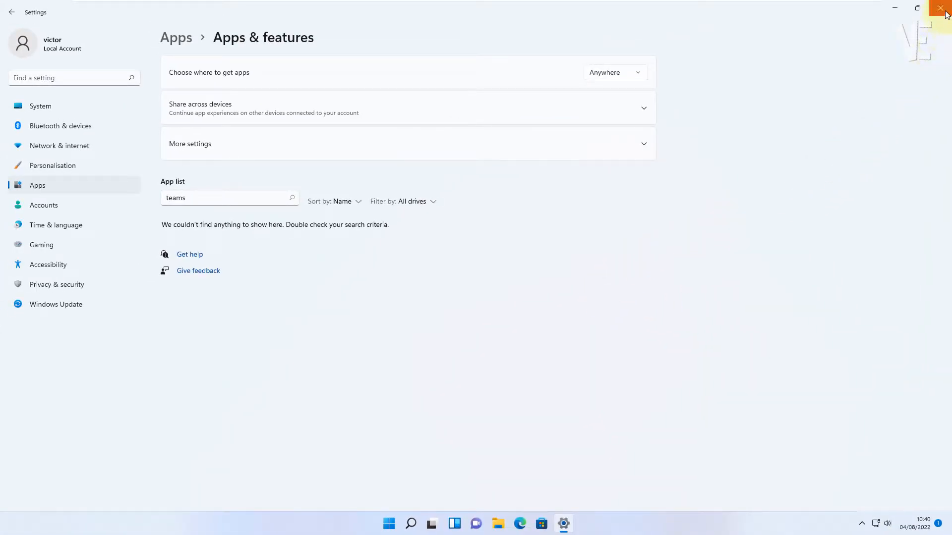
click(940, 8)
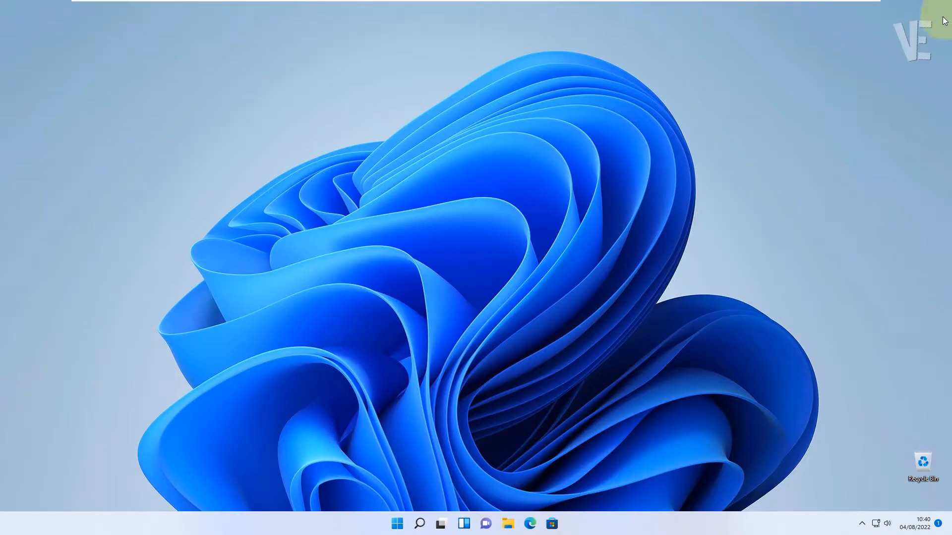
In Edge, Google 'microsoft teams download' and open Microsoft's Download Microsoft Teams page.
click(527, 529)
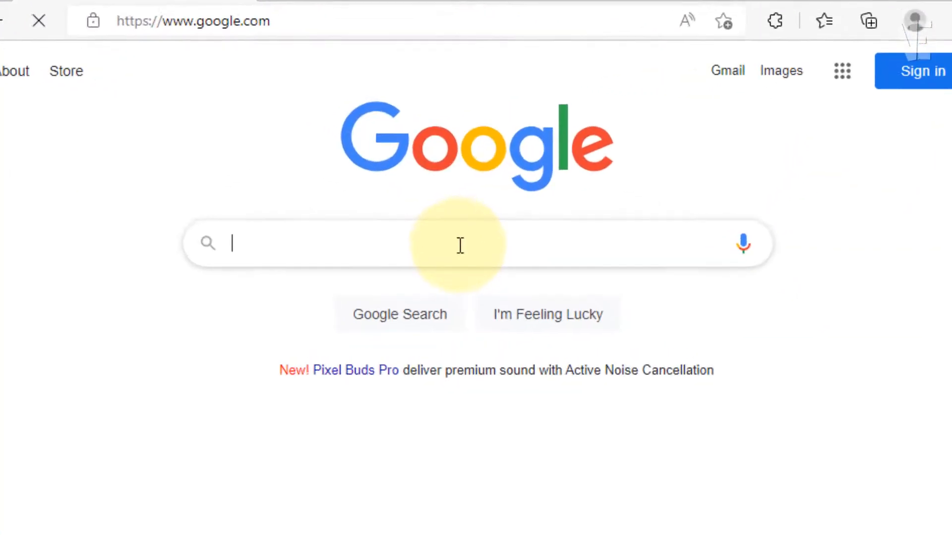
click(498, 270)
text(m)
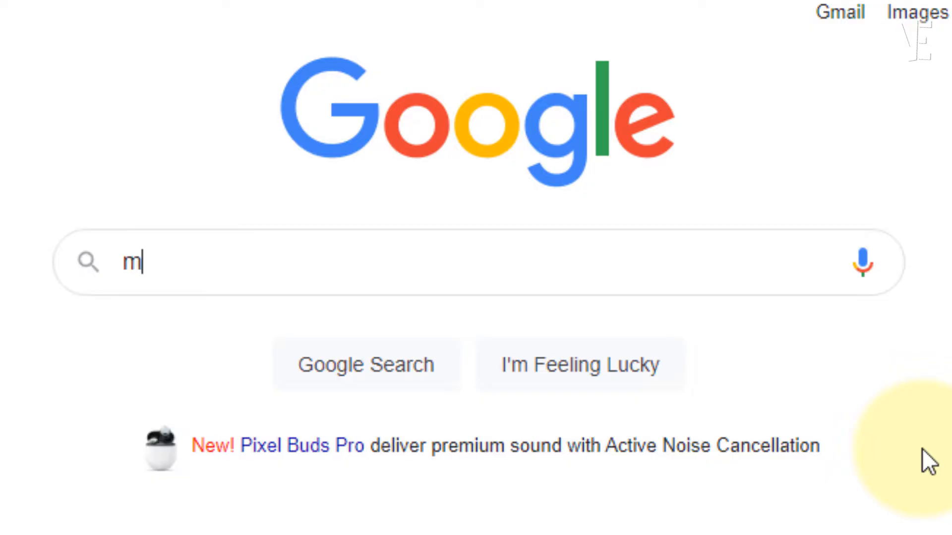
text(icrosoft teams do)
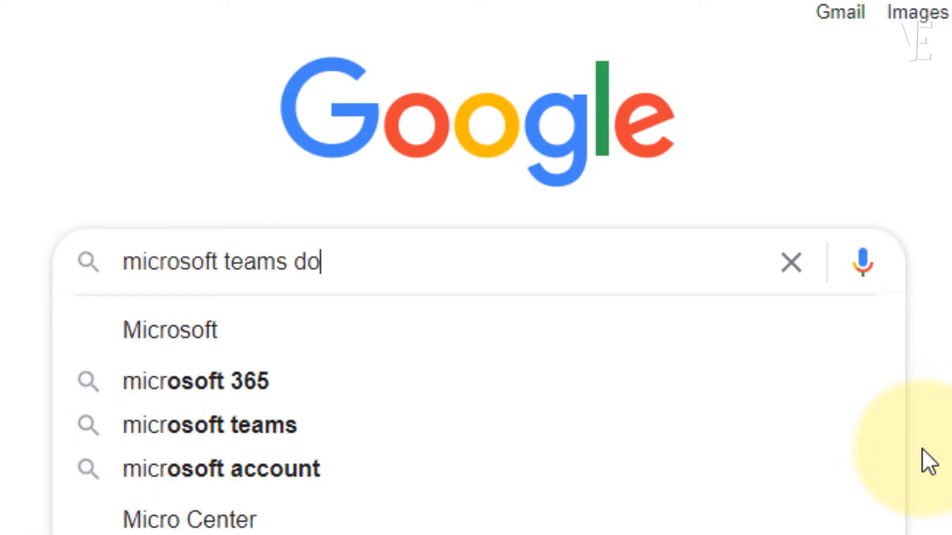
text(wnload)
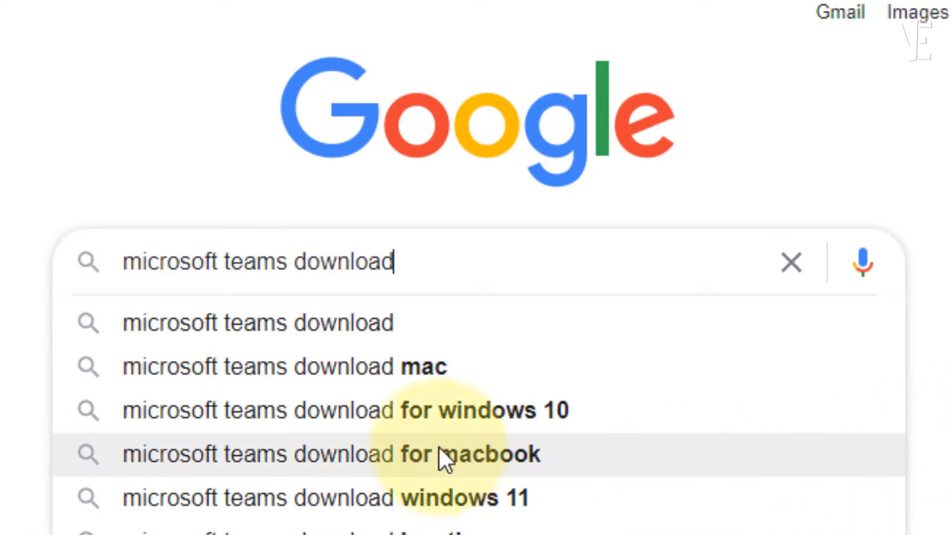
click(271, 320)
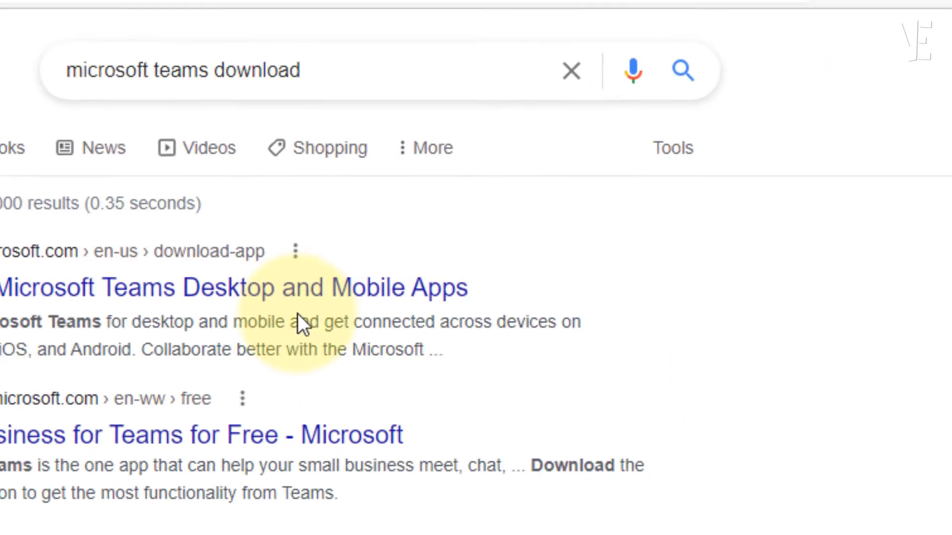
click(160, 298)
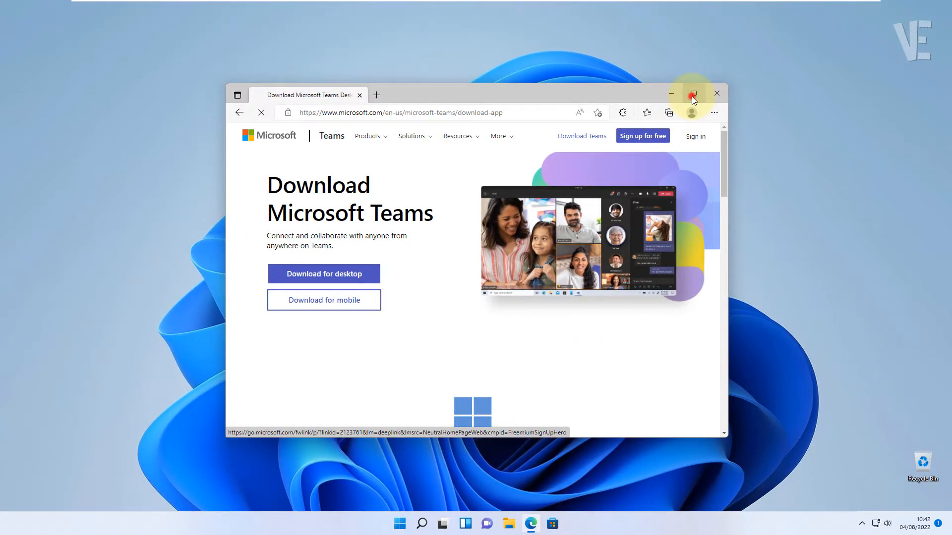
Download the Teams desktop installer MSTeamsSetup_c_l_.exe, run it, and minimize Edge.
click(692, 95)
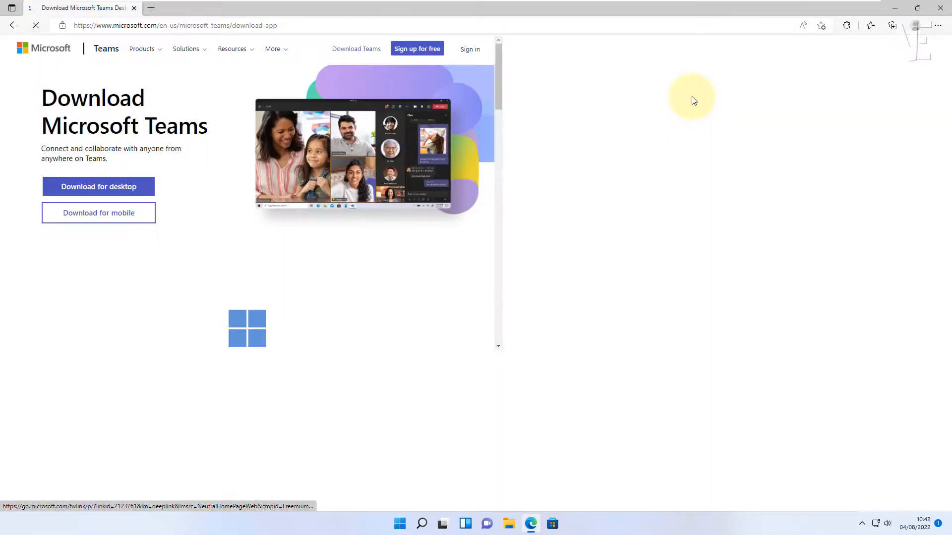
click(139, 261)
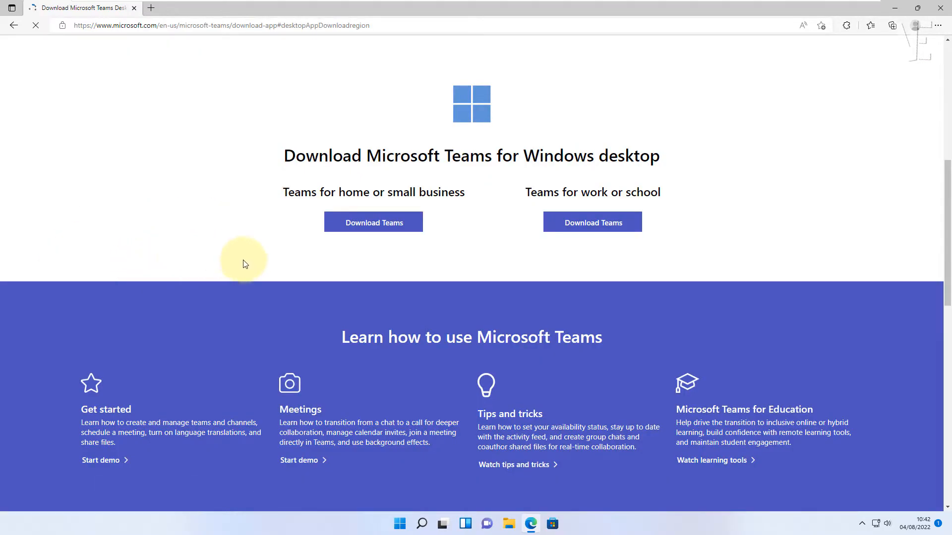
scroll(298, 270, up, 3)
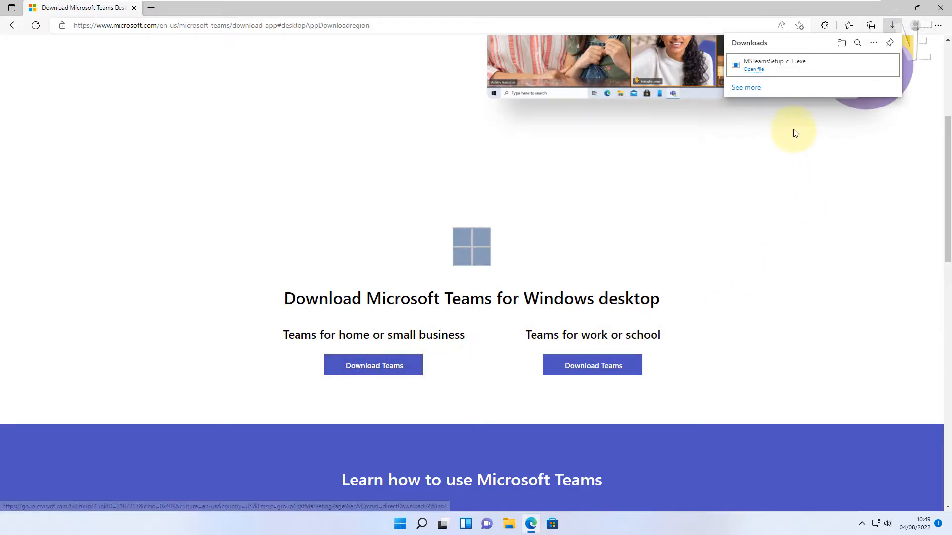
click(753, 70)
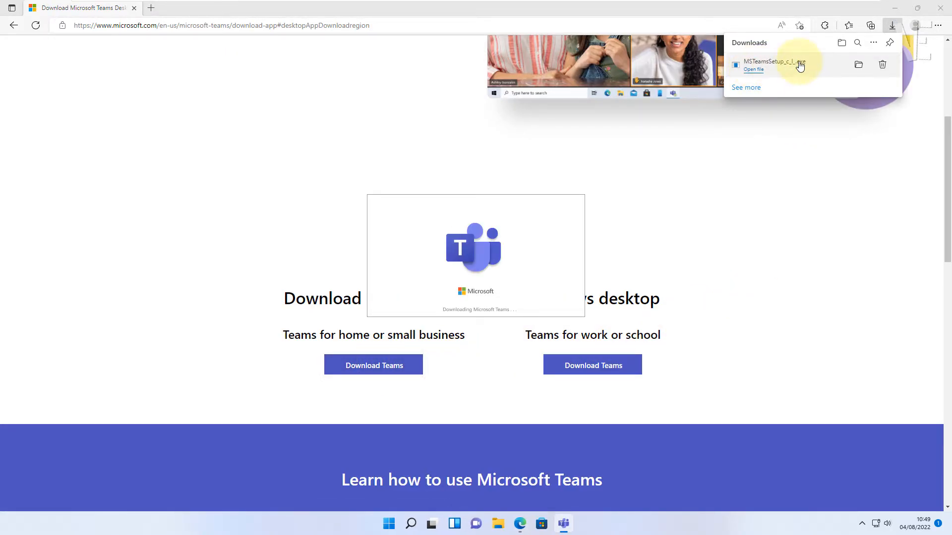
click(894, 8)
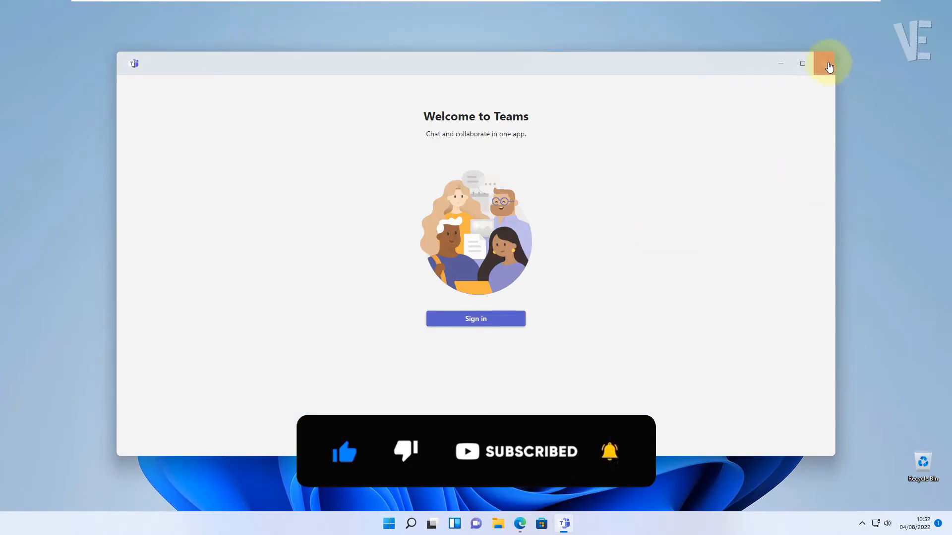
Close the Welcome to Teams window and open File Explorer on Quick access.
click(831, 67)
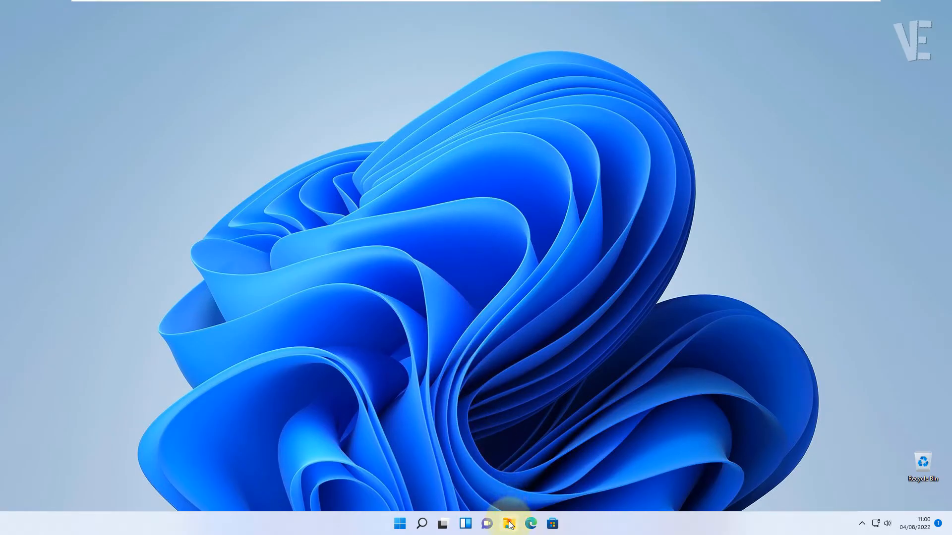
click(509, 524)
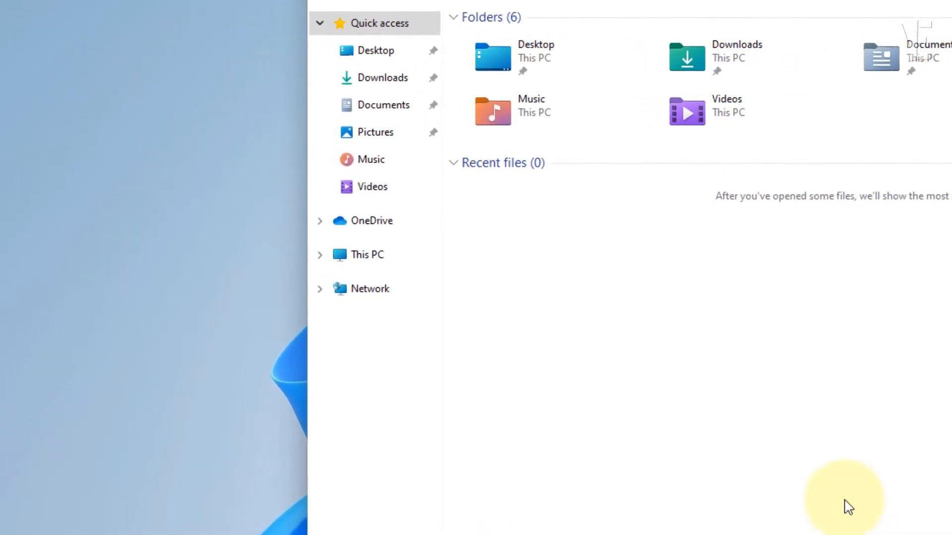
Browse to C:\Program Files, show hidden items, and select the WindowsApps folder.
click(373, 264)
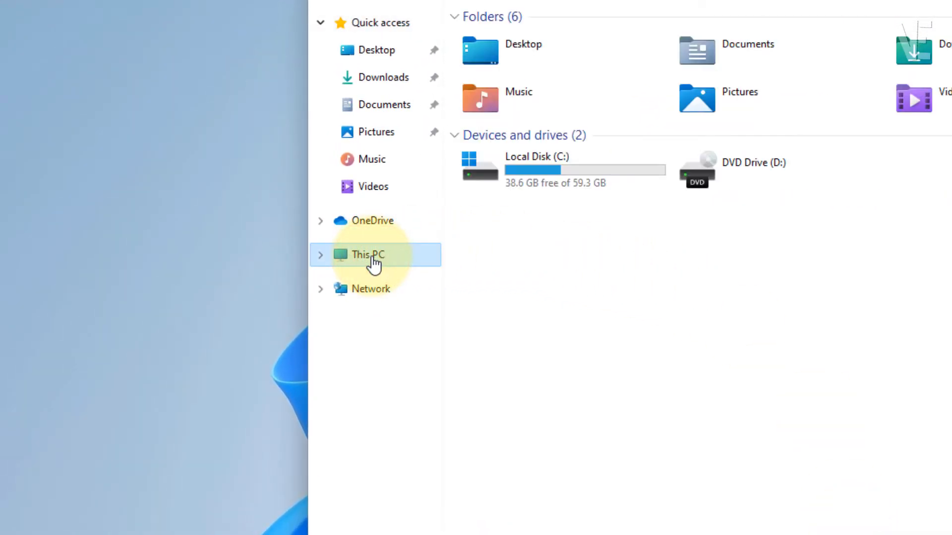
double_click(561, 171)
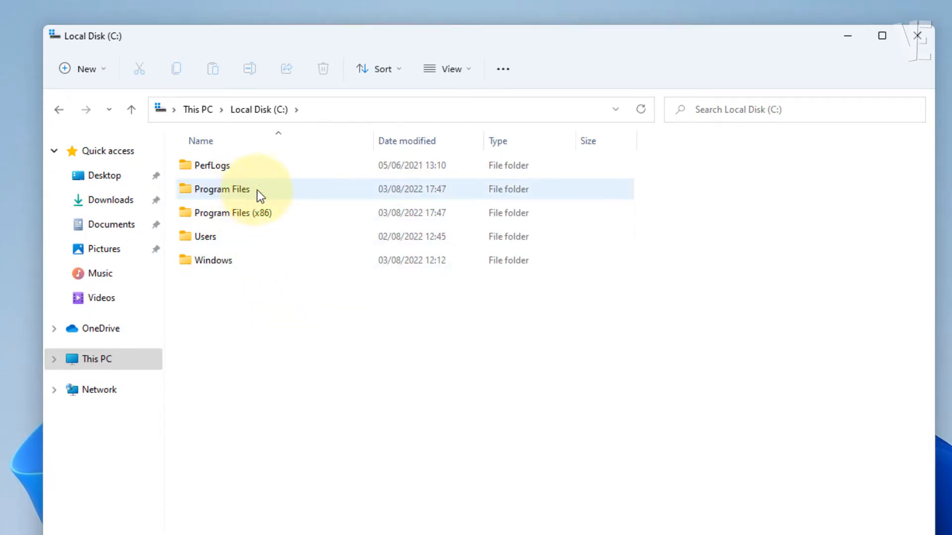
double_click(238, 191)
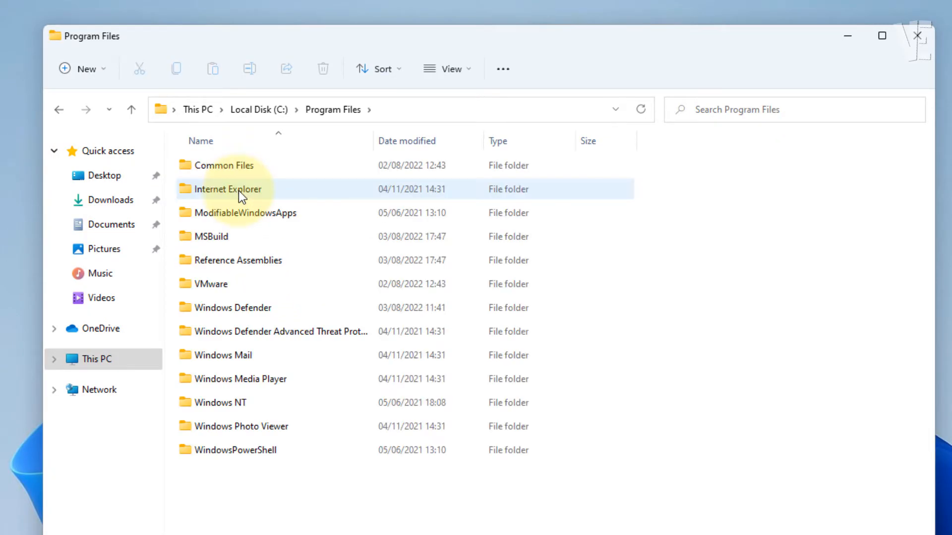
click(468, 69)
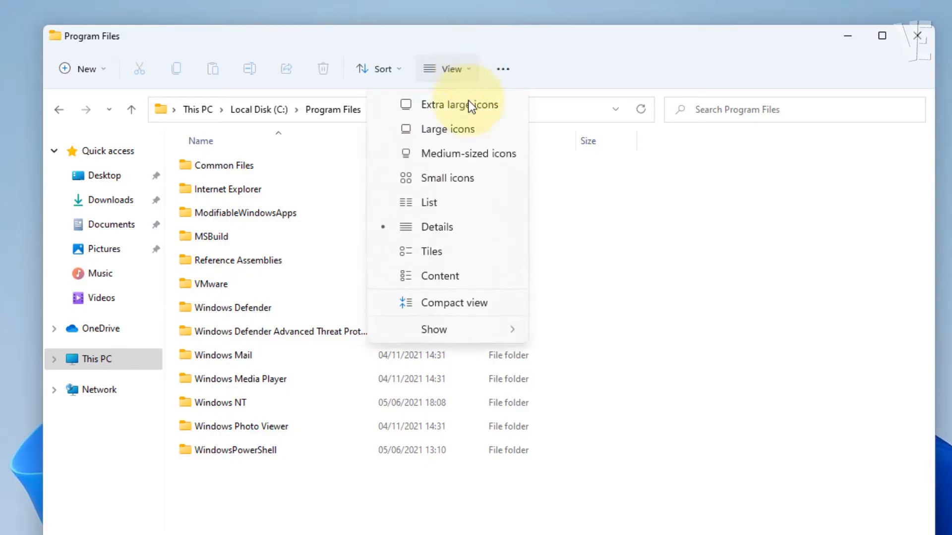
mouse_move(473, 337)
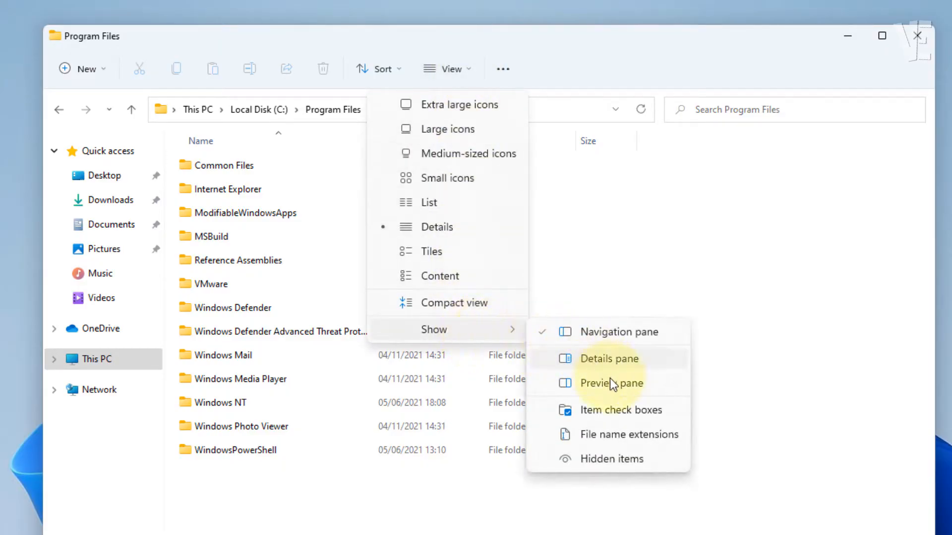
click(593, 461)
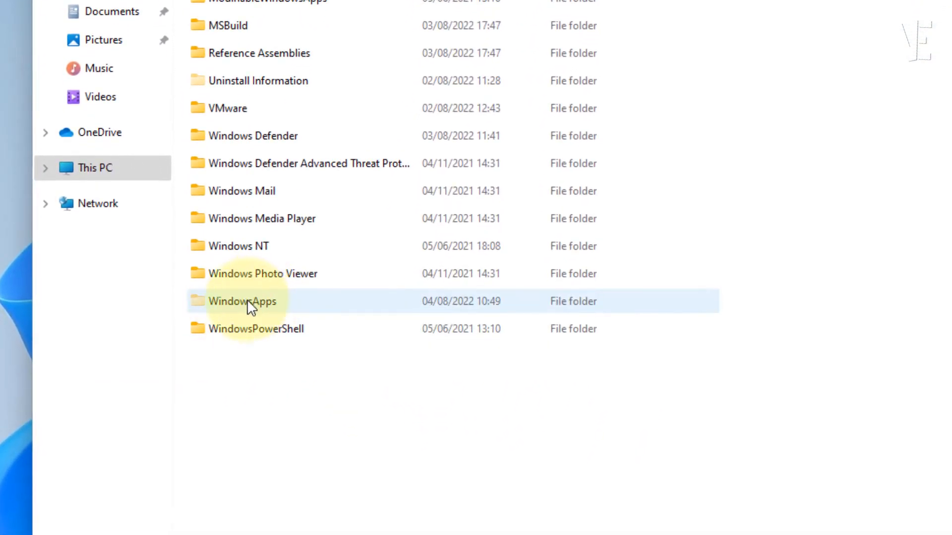
click(268, 306)
Open WindowsApps Properties > Security > Advanced and begin changing the owner.
right_click(271, 302)
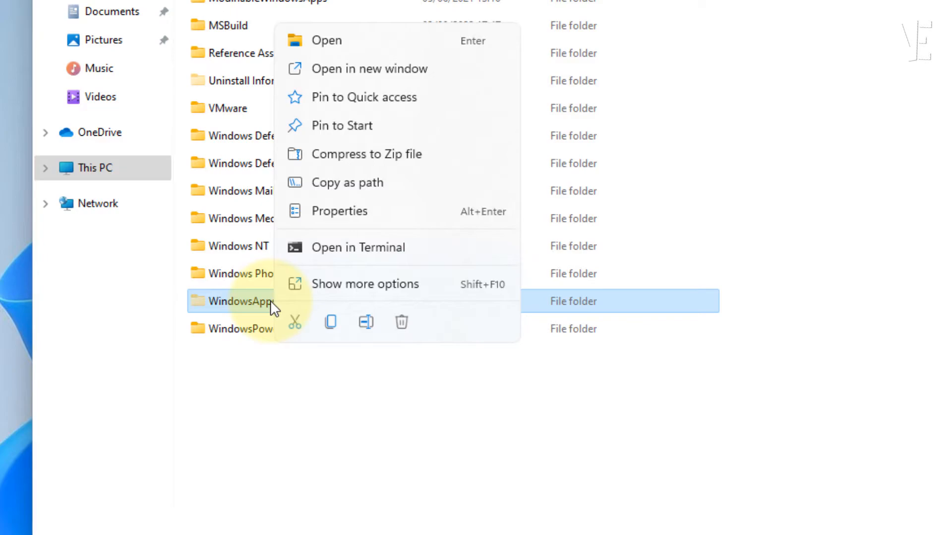
click(357, 210)
drag(446, 203, 452, 55)
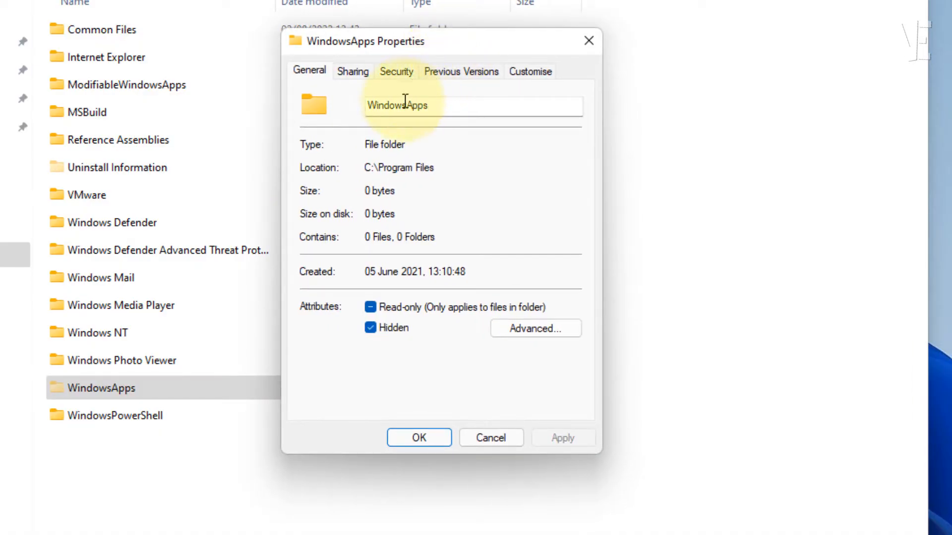
click(395, 70)
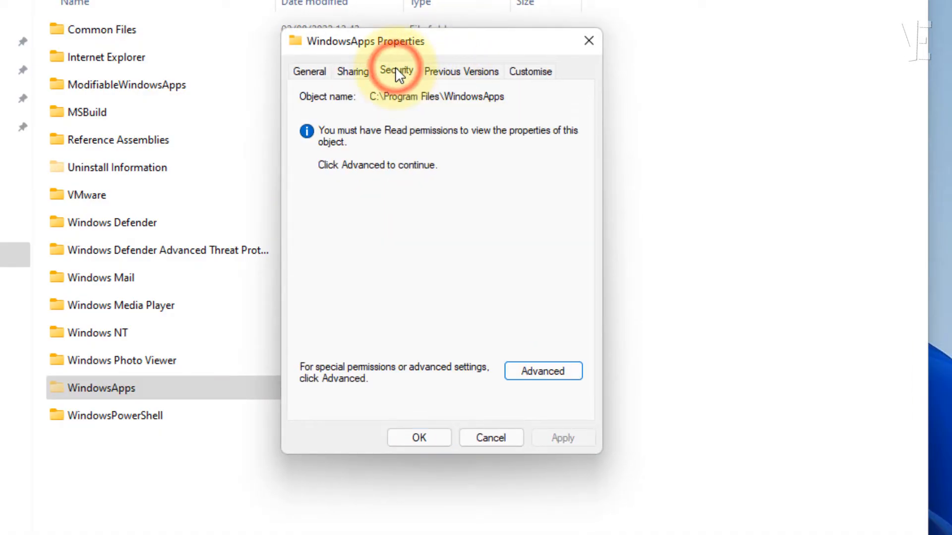
click(538, 374)
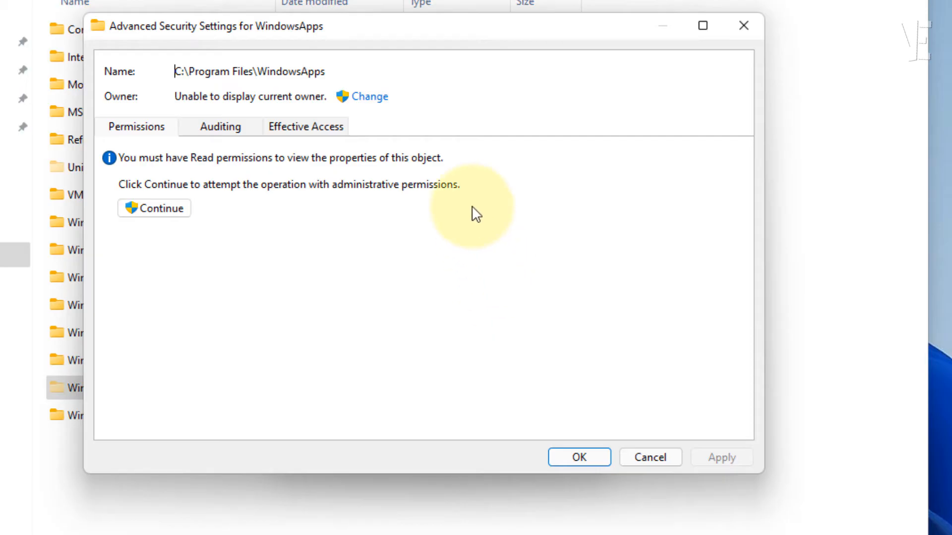
click(383, 100)
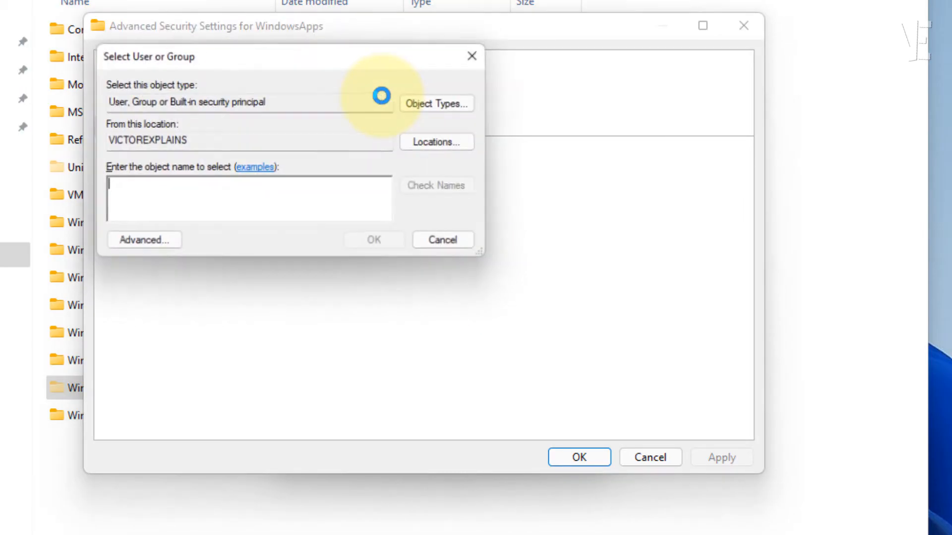
Find and choose your own user account as the WindowsApps owner.
click(153, 249)
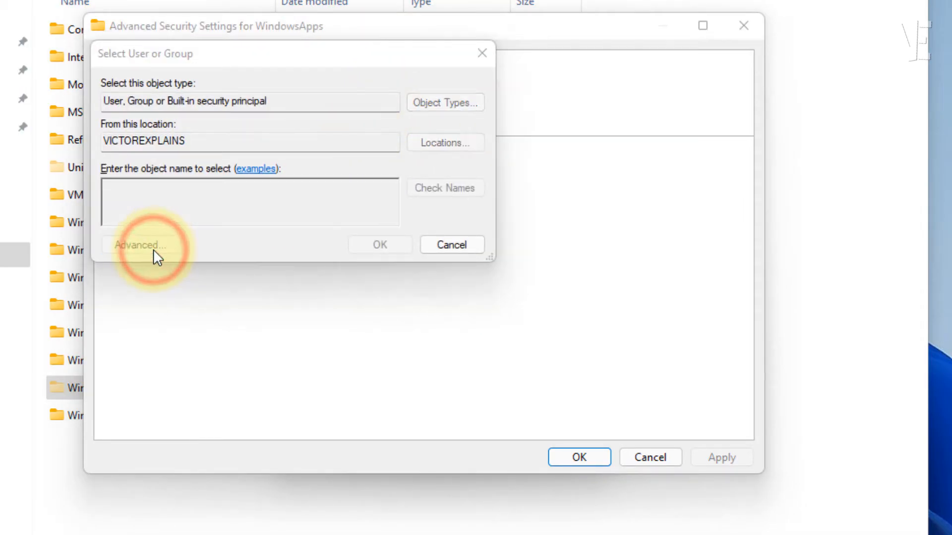
click(512, 256)
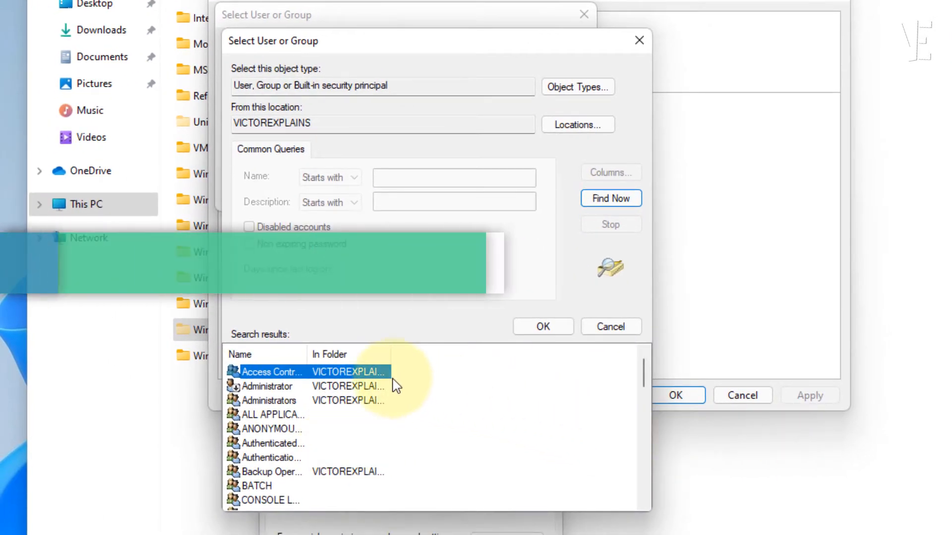
scroll(322, 380, down, 10)
scroll(328, 407, down, 2)
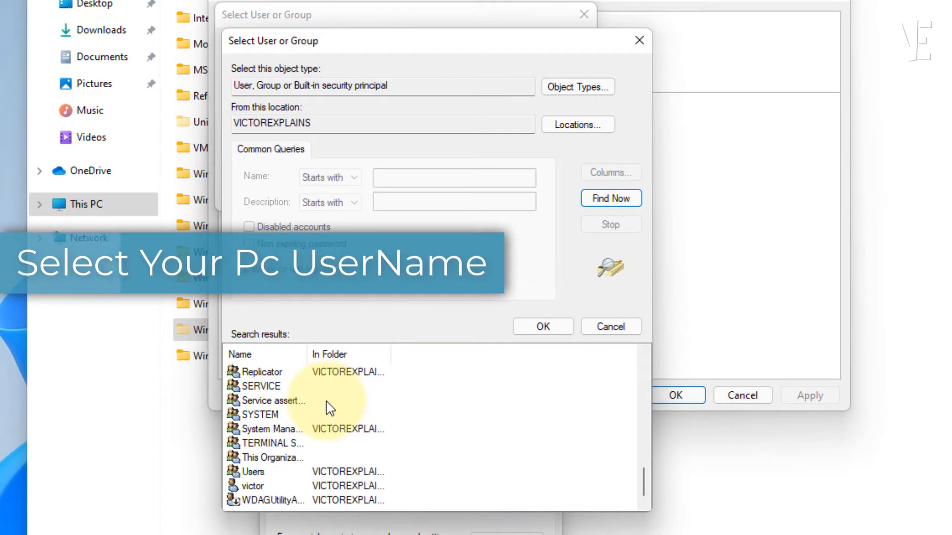
click(256, 487)
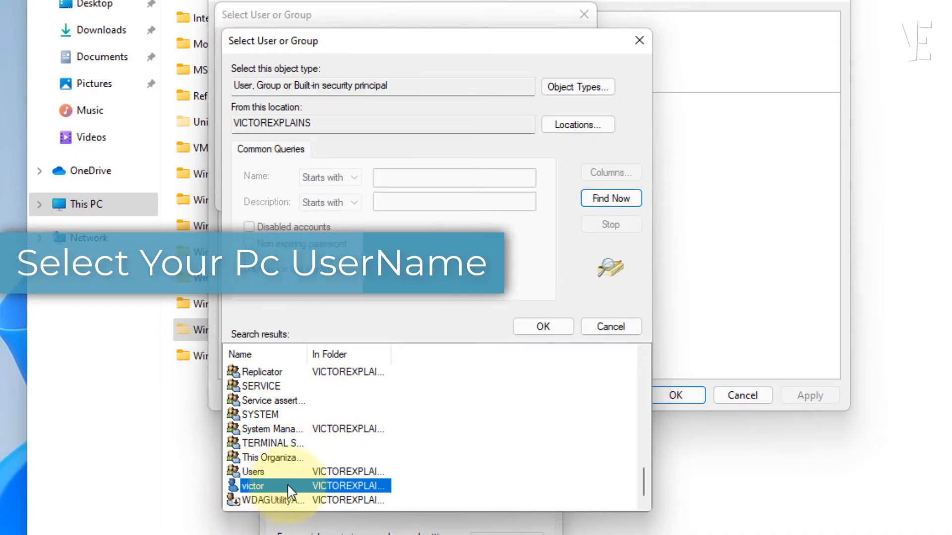
click(544, 329)
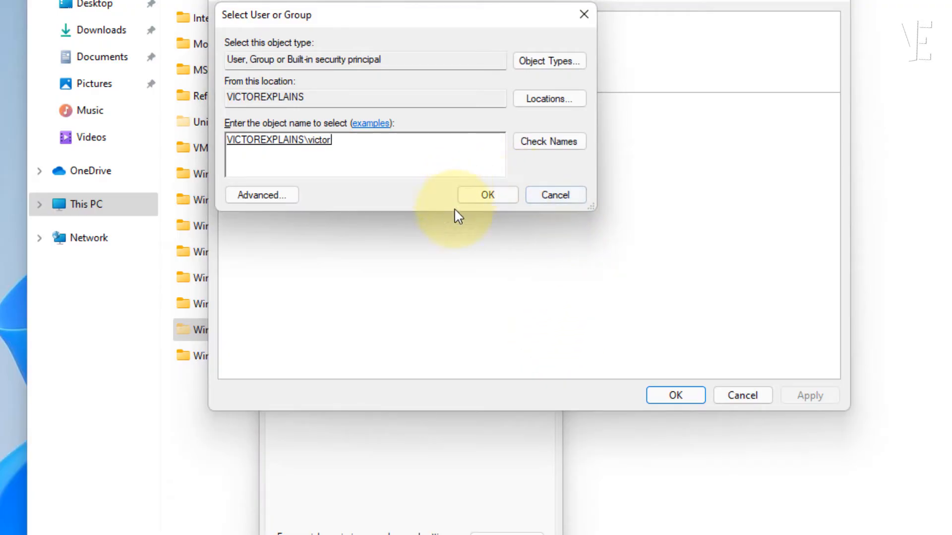
click(488, 195)
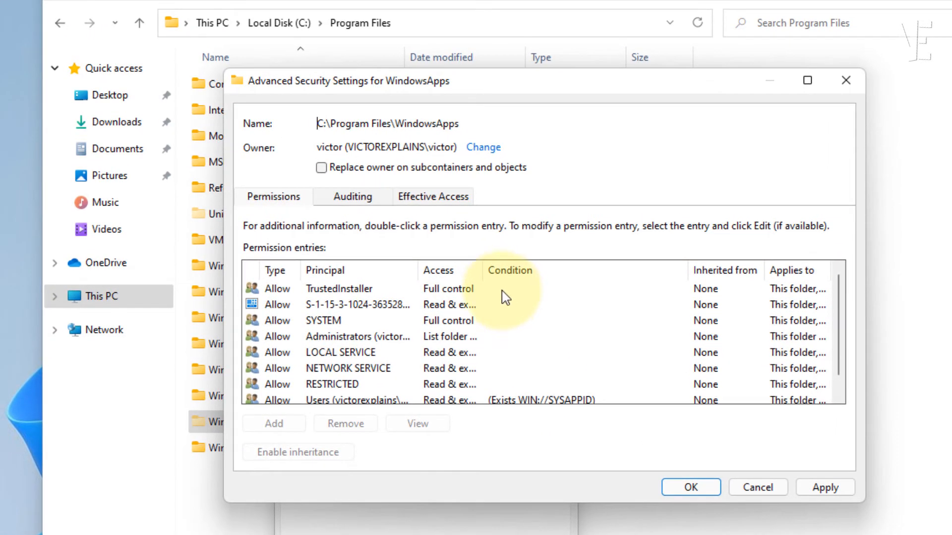
Replace the owner on all subcontainers and objects, apply, and close the security dialogs.
click(330, 169)
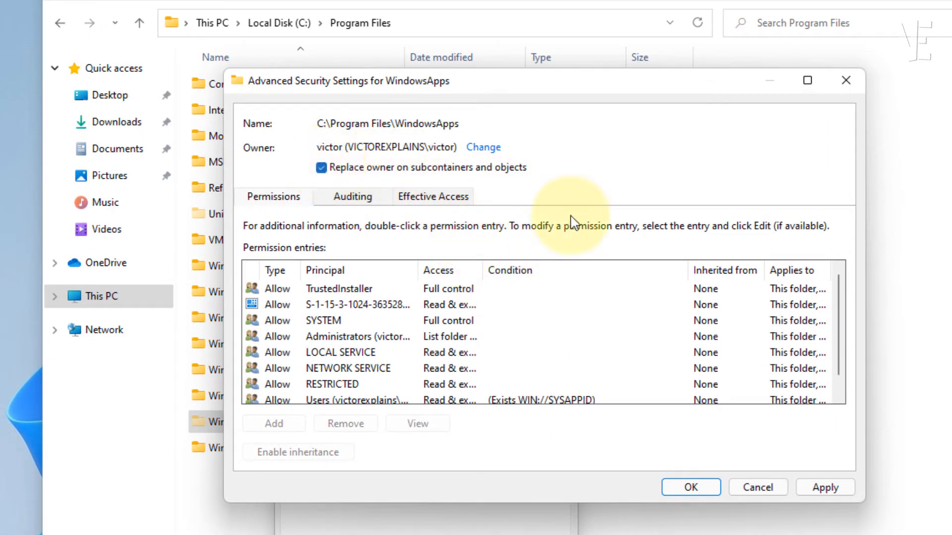
click(820, 487)
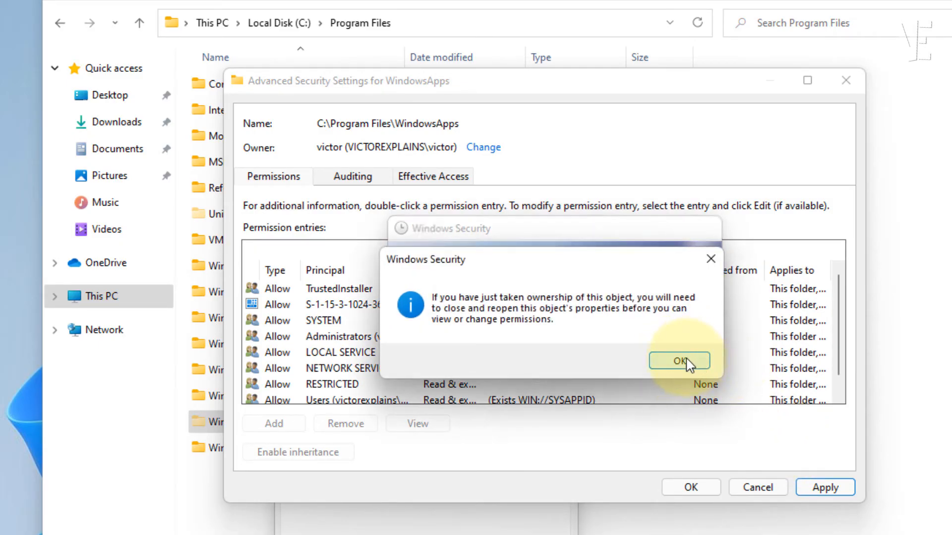
click(687, 361)
click(683, 490)
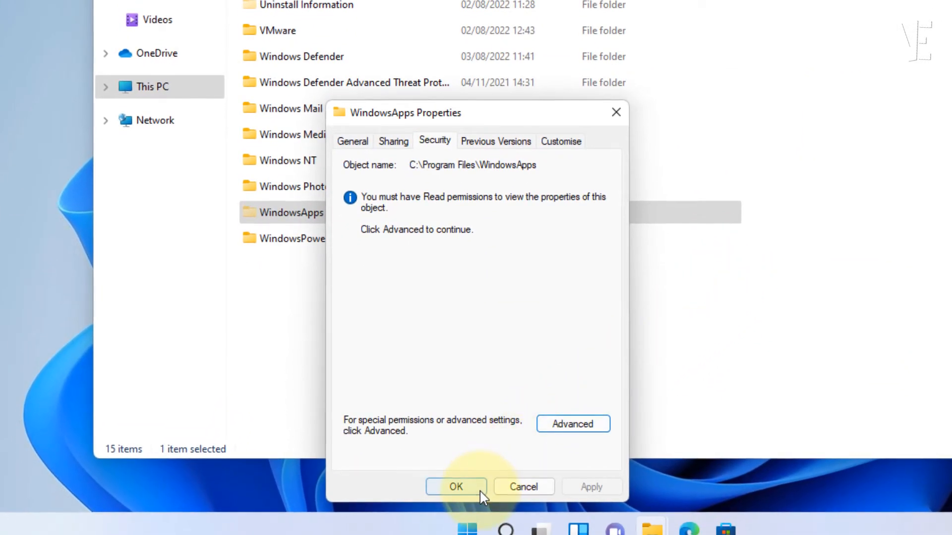
click(455, 487)
Open the WindowsApps folder, granting access with Continue, and scroll to the Teams folders.
click(505, 339)
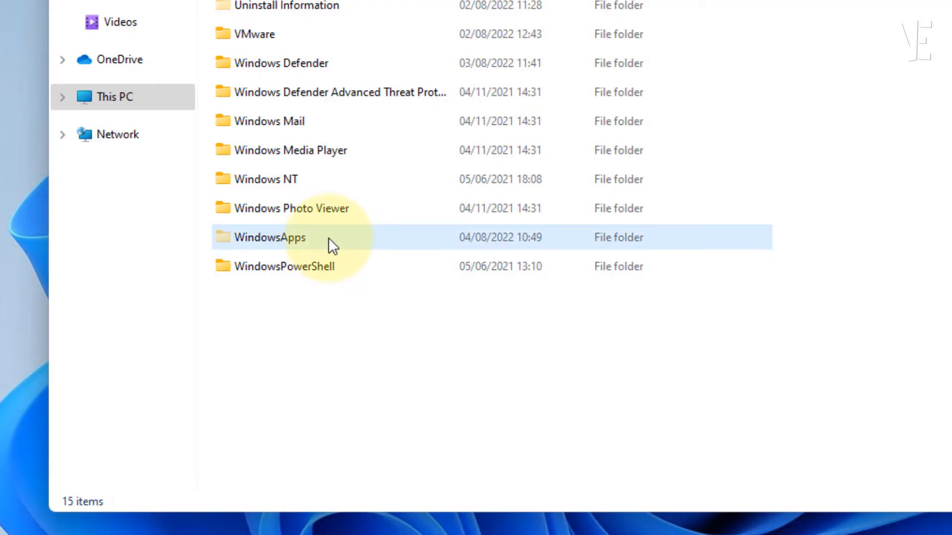
double_click(309, 242)
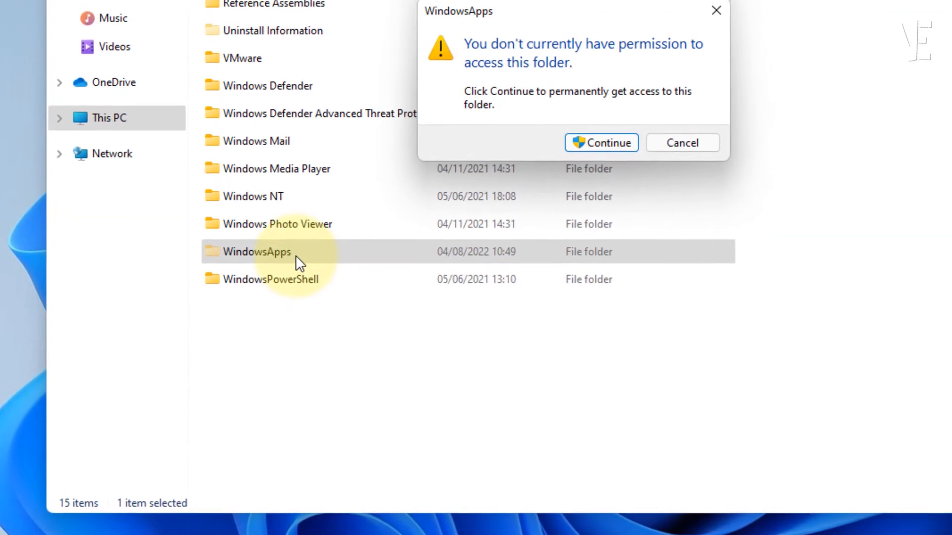
click(600, 148)
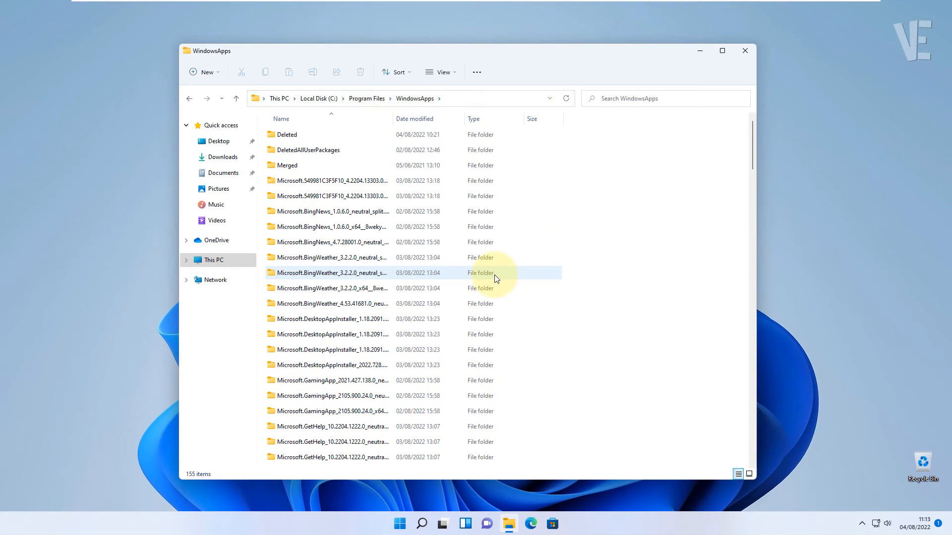
scroll(495, 279, down, 20)
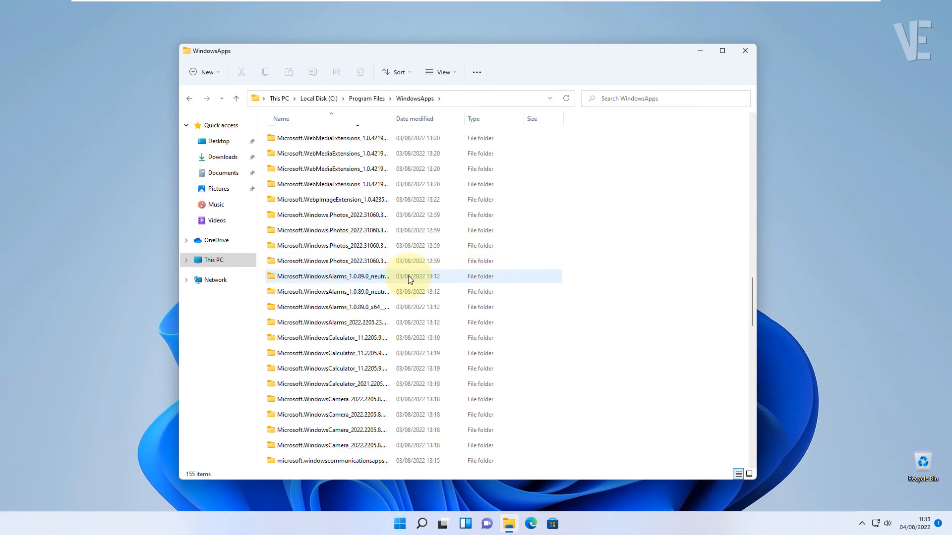
scroll(408, 276, down, 15)
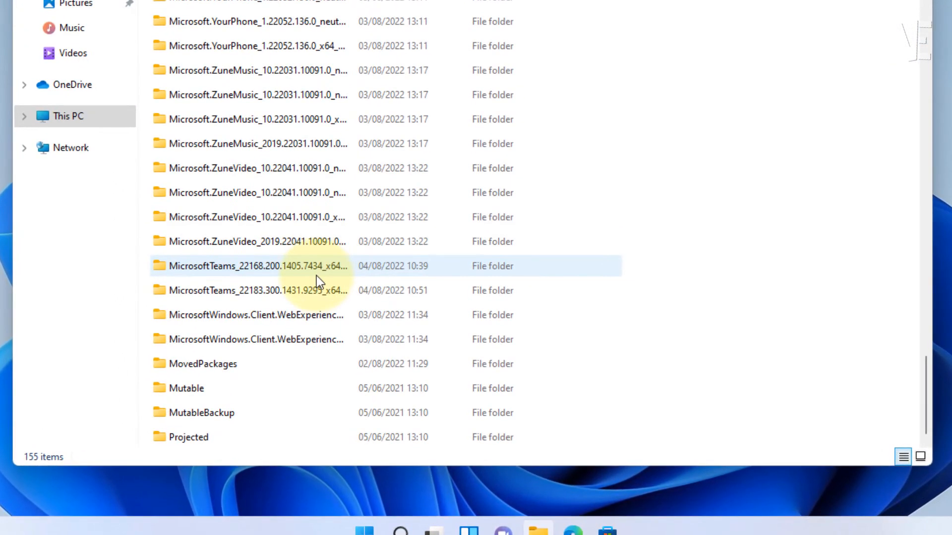
Rename the older MicrosoftTeams_22168 folder by appending '.old' to its name.
click(285, 300)
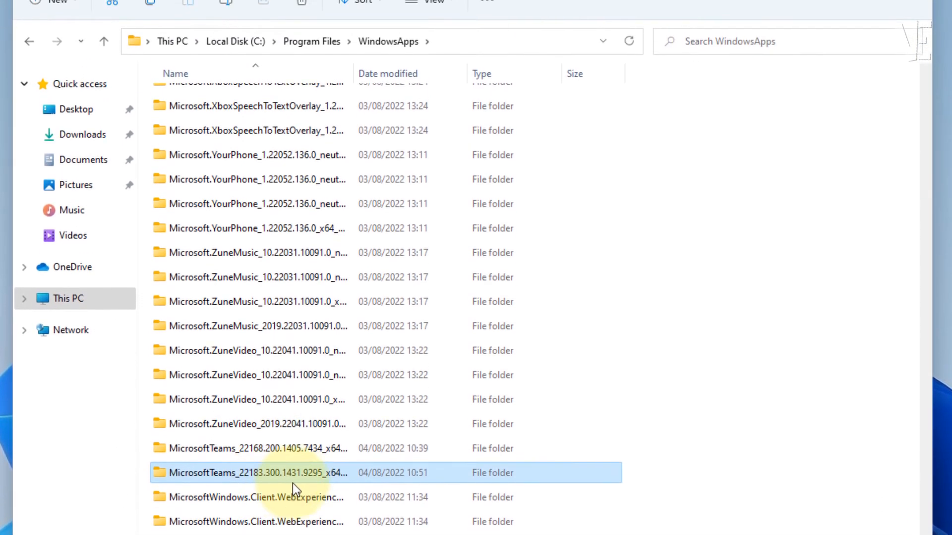
drag(353, 74, 563, 76)
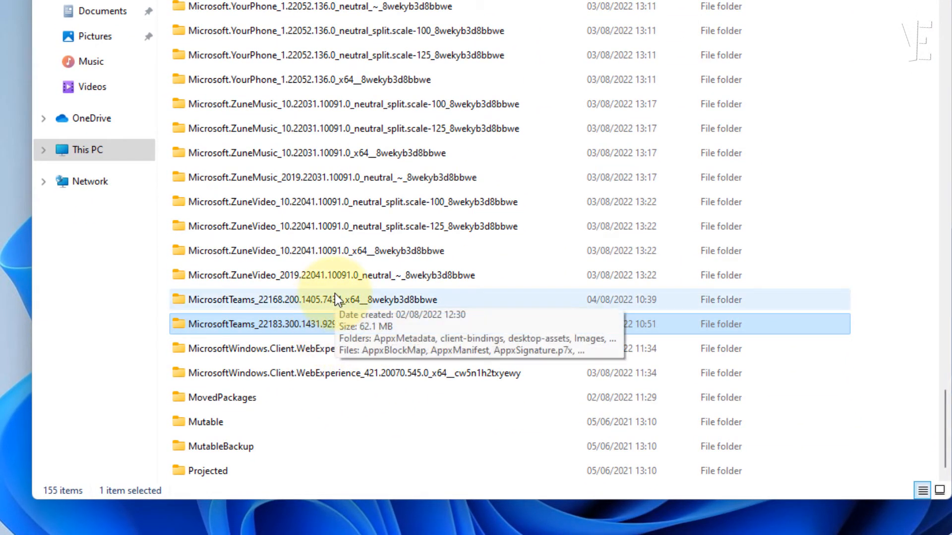
click(473, 301)
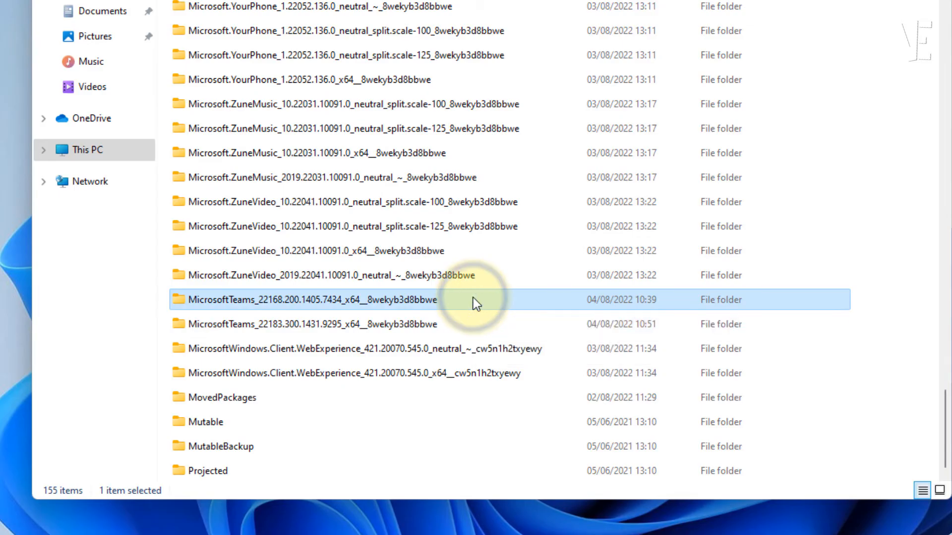
right_click(473, 298)
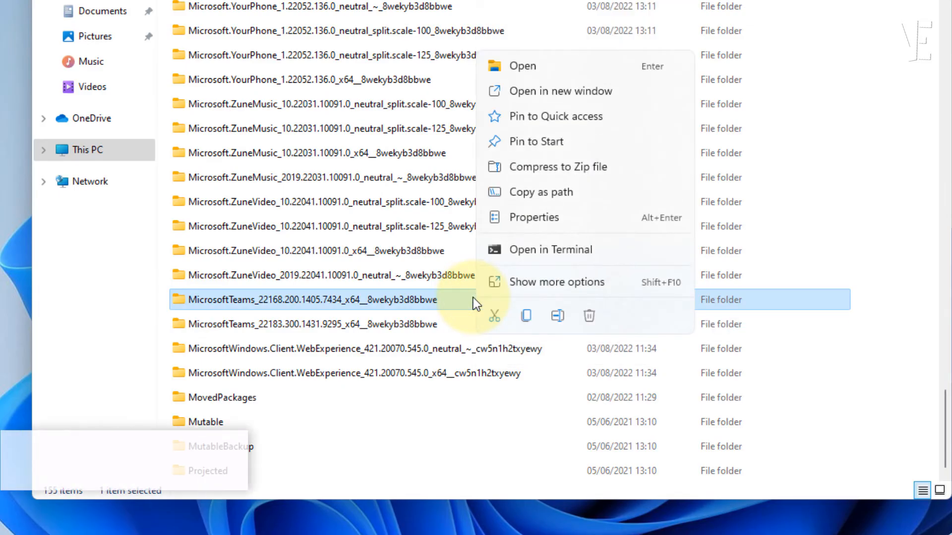
click(560, 315)
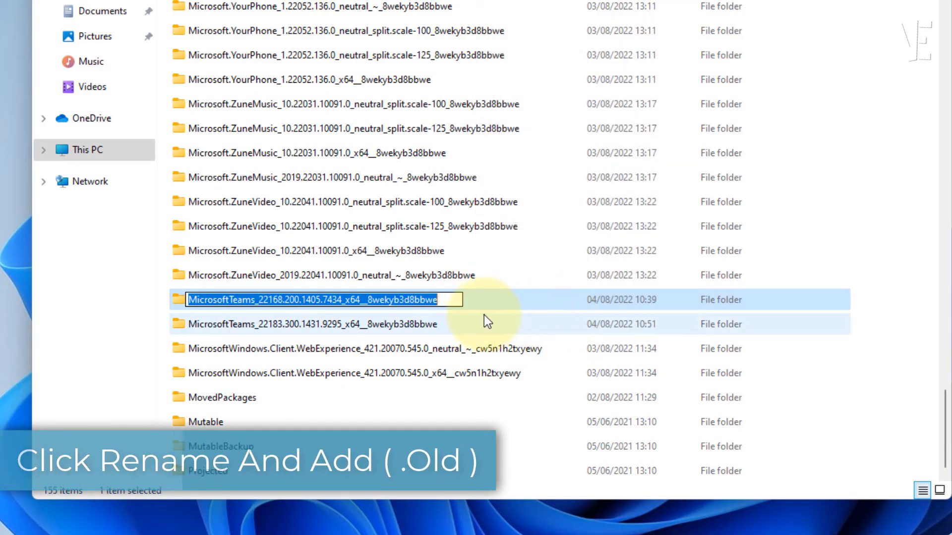
click(452, 299)
text(.old)
key(Return)
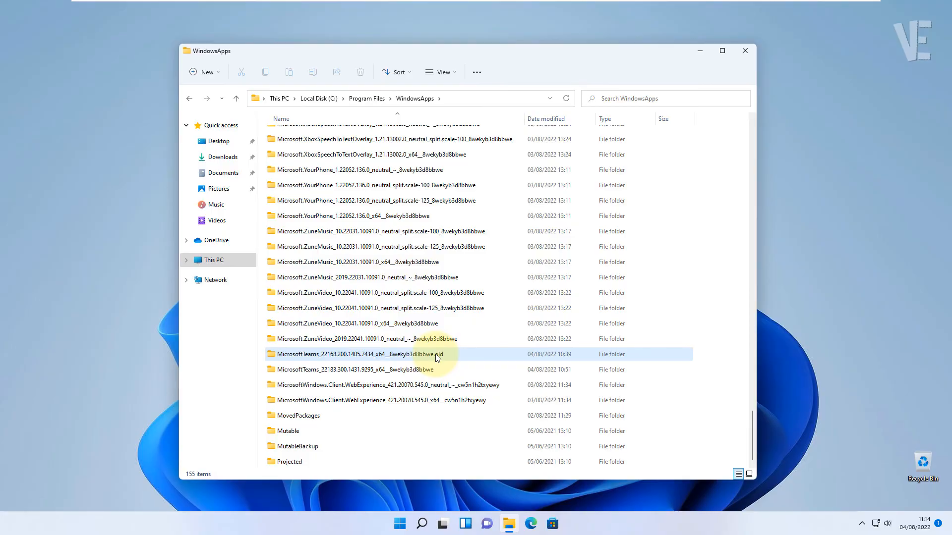
Close File Explorer and restart Windows from the Start menu's power options.
click(751, 54)
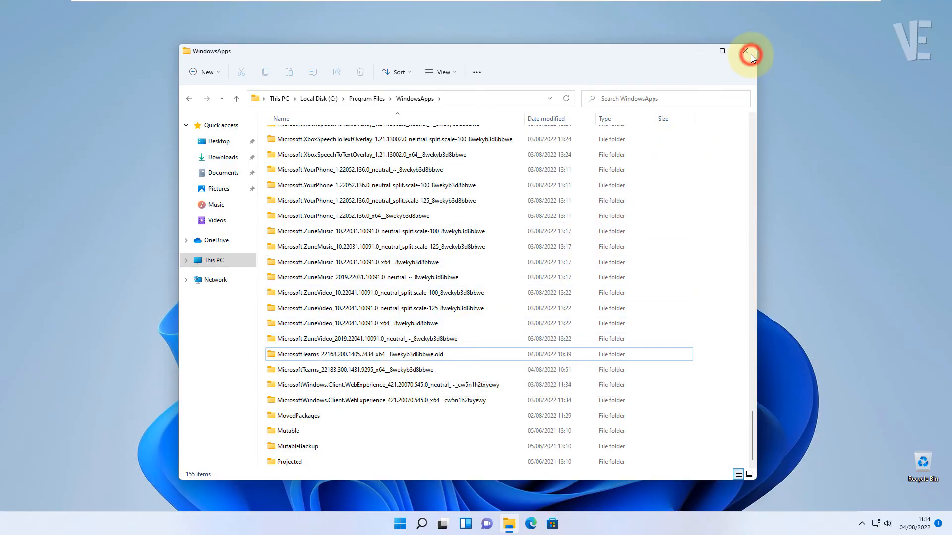
click(394, 525)
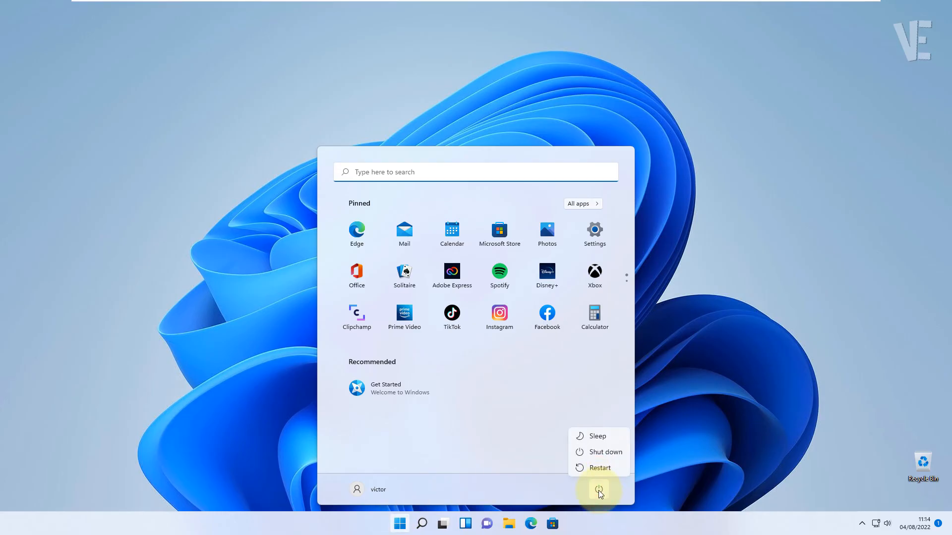
click(600, 468)
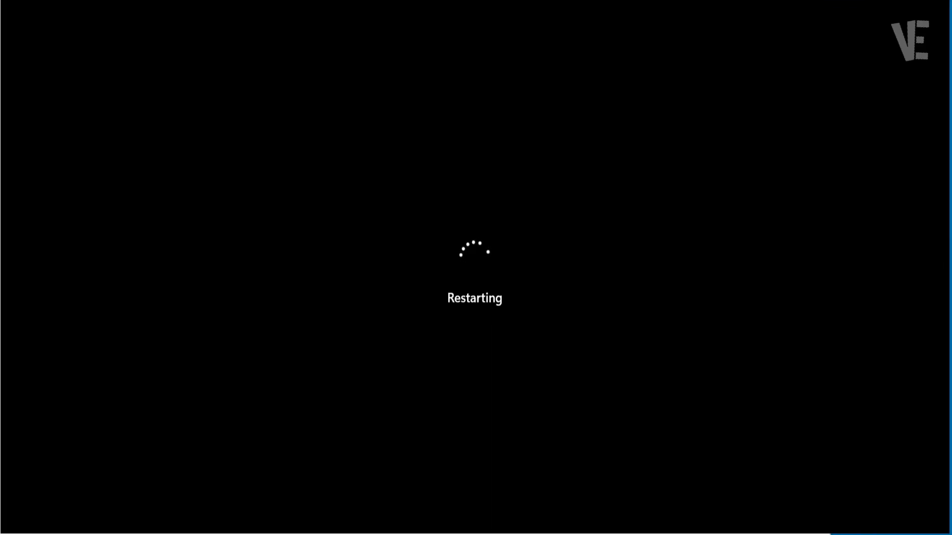